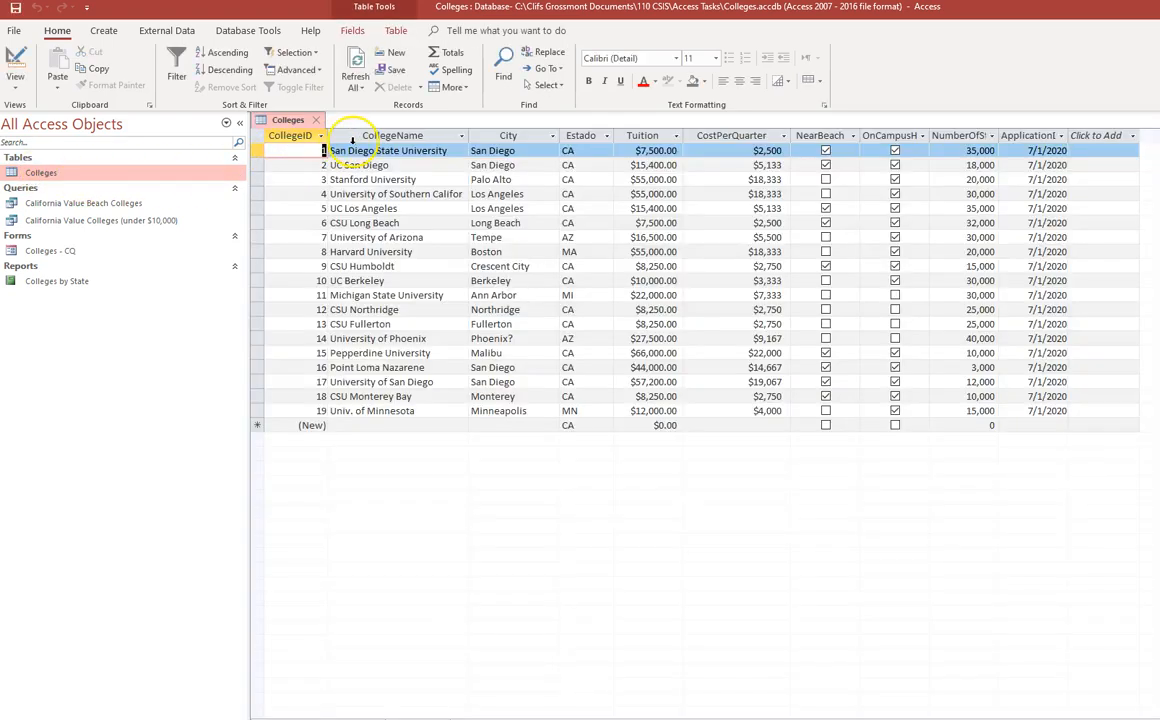
click(576, 137)
drag(591, 140, 448, 135)
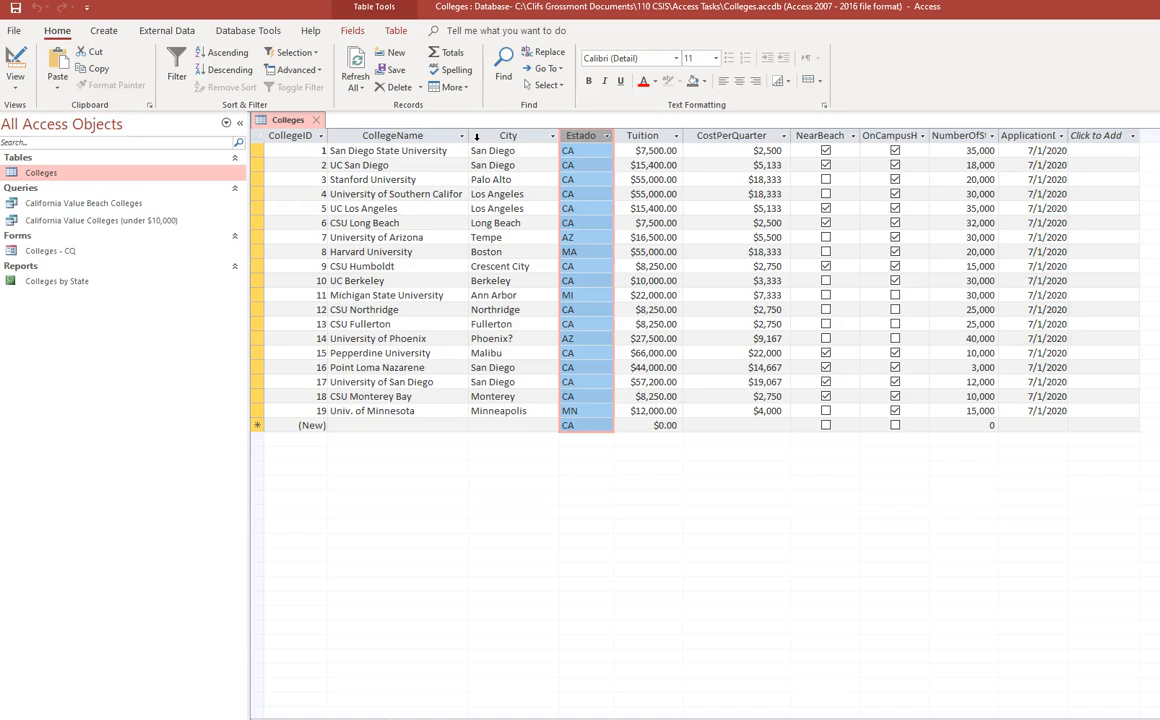
Permanently delete the existing Colleges by State report from the database.
click(55, 283)
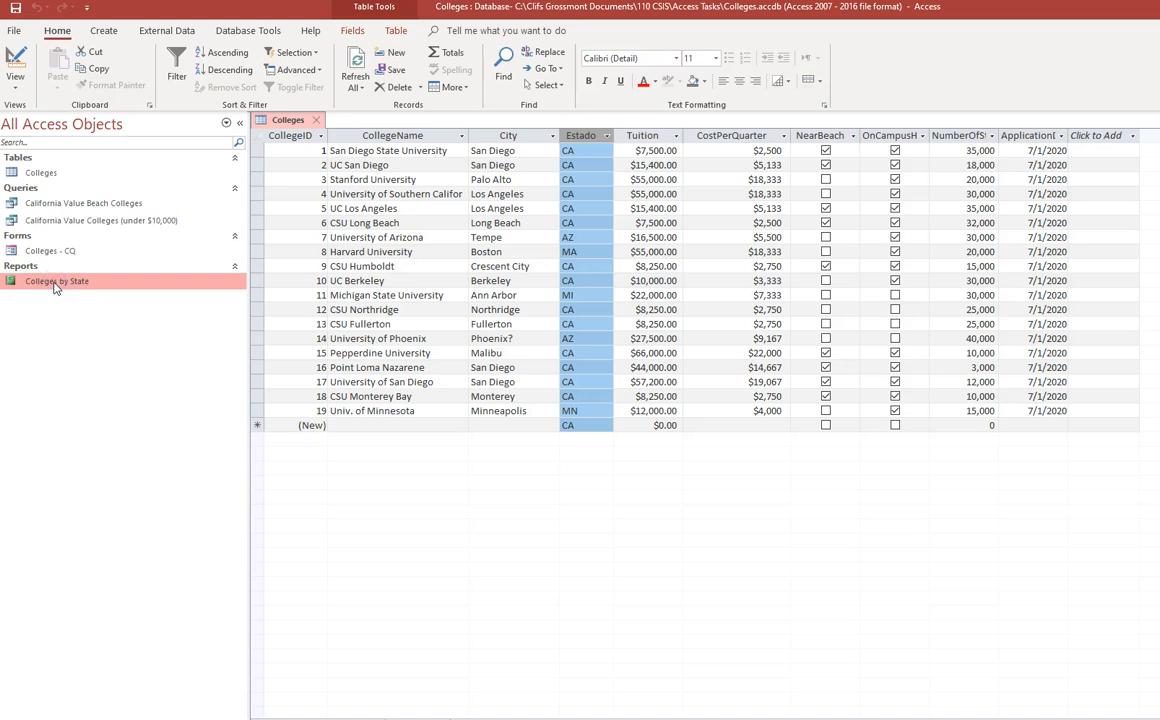
key(Delete)
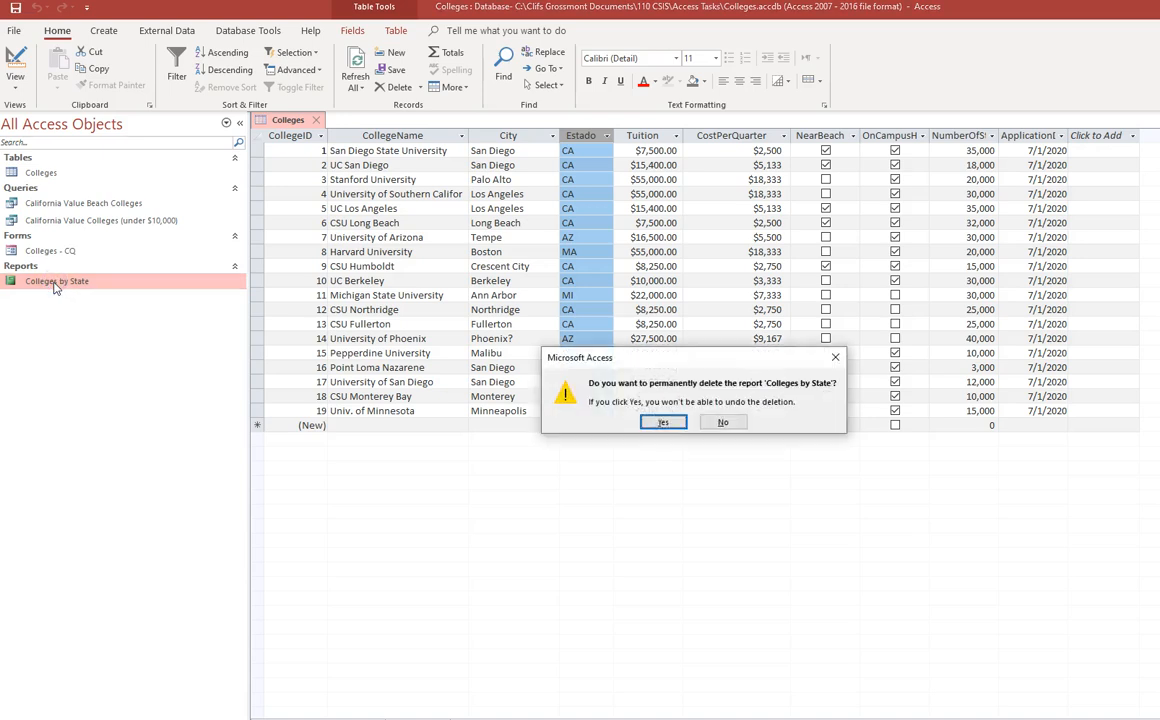
click(659, 422)
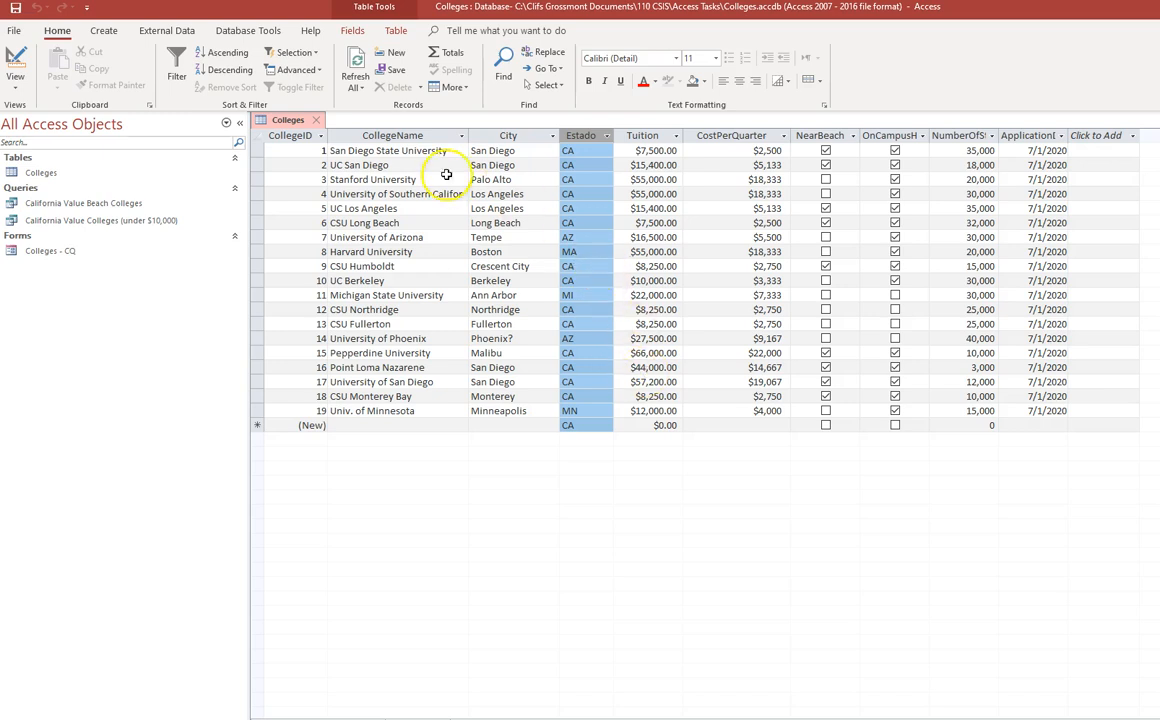
Start a new report with the Report Wizard, using the Colleges table as its source.
click(103, 31)
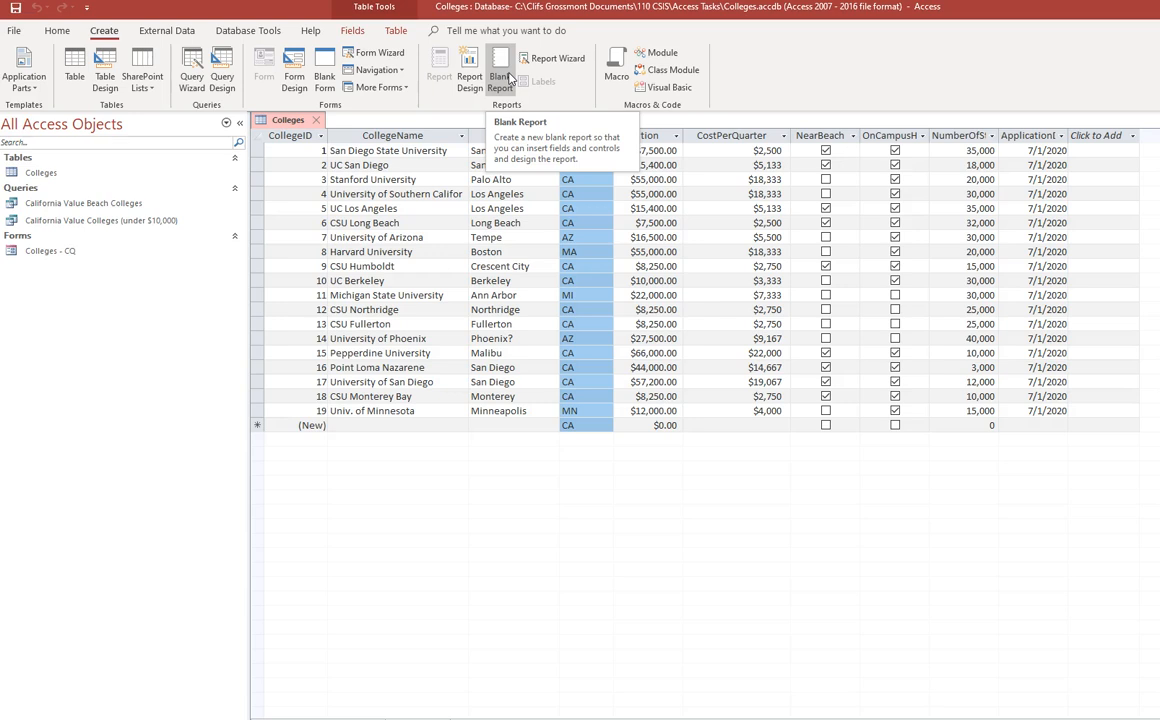
click(550, 60)
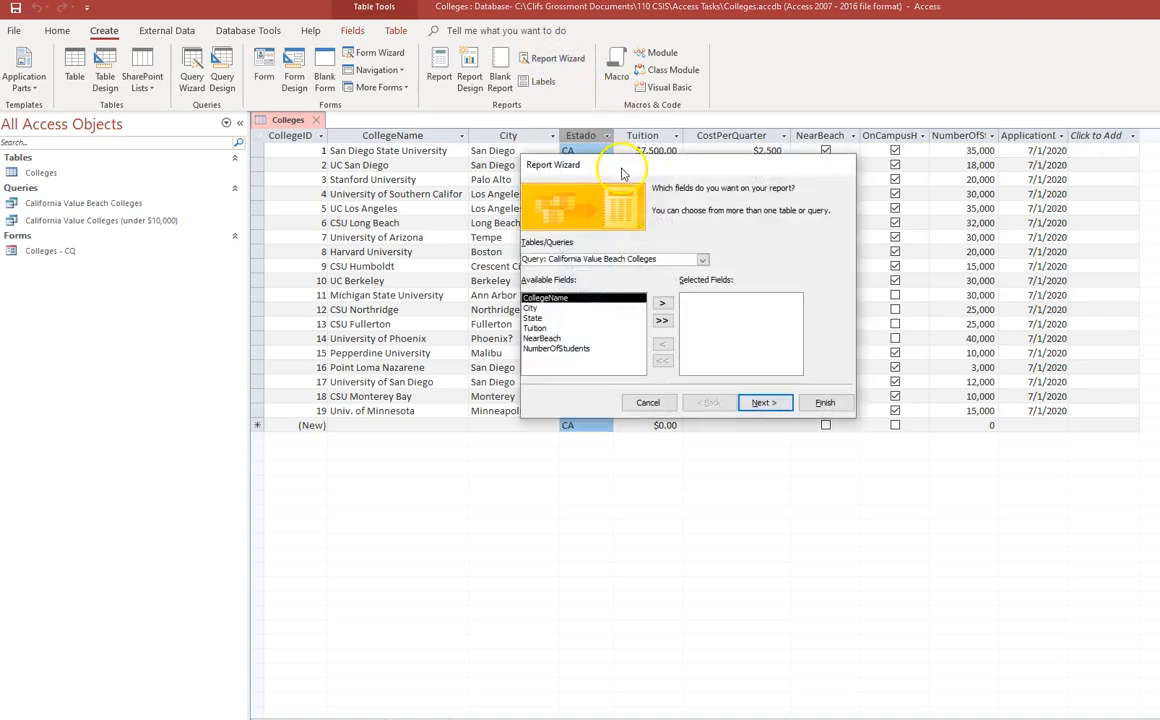
click(631, 258)
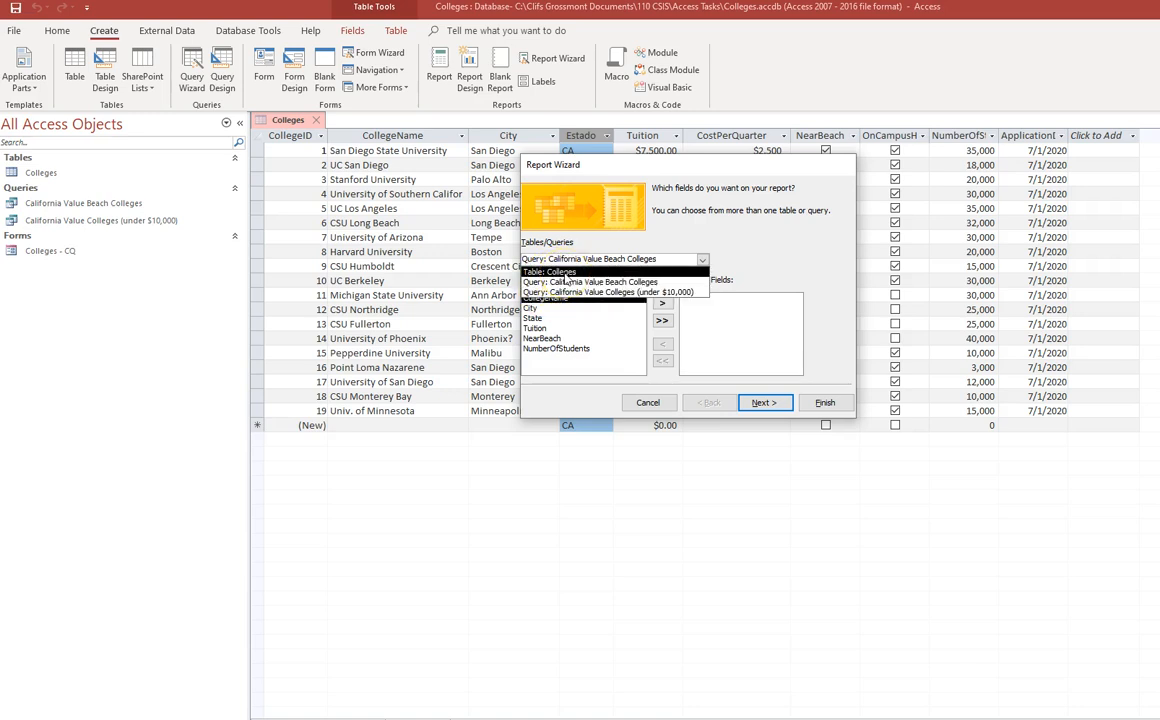
click(565, 273)
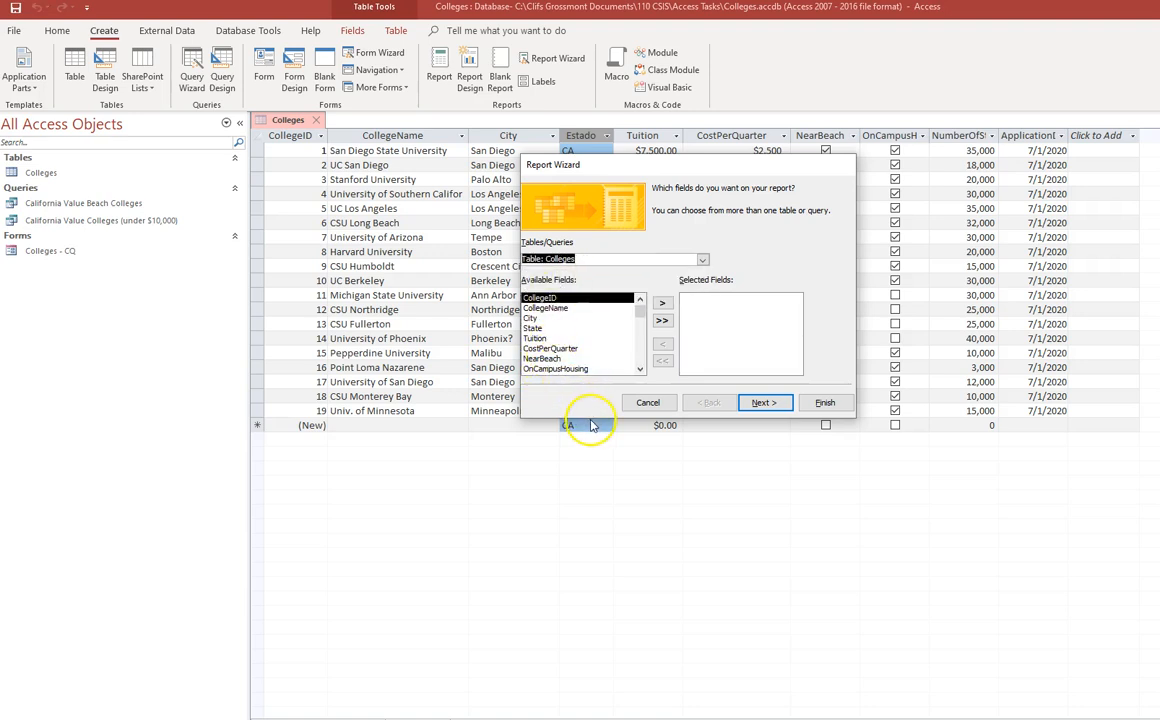
Add the fields CollegeName, City, State, Tuition, NumberOfStudents and NearBeach to the report, in that order.
click(641, 314)
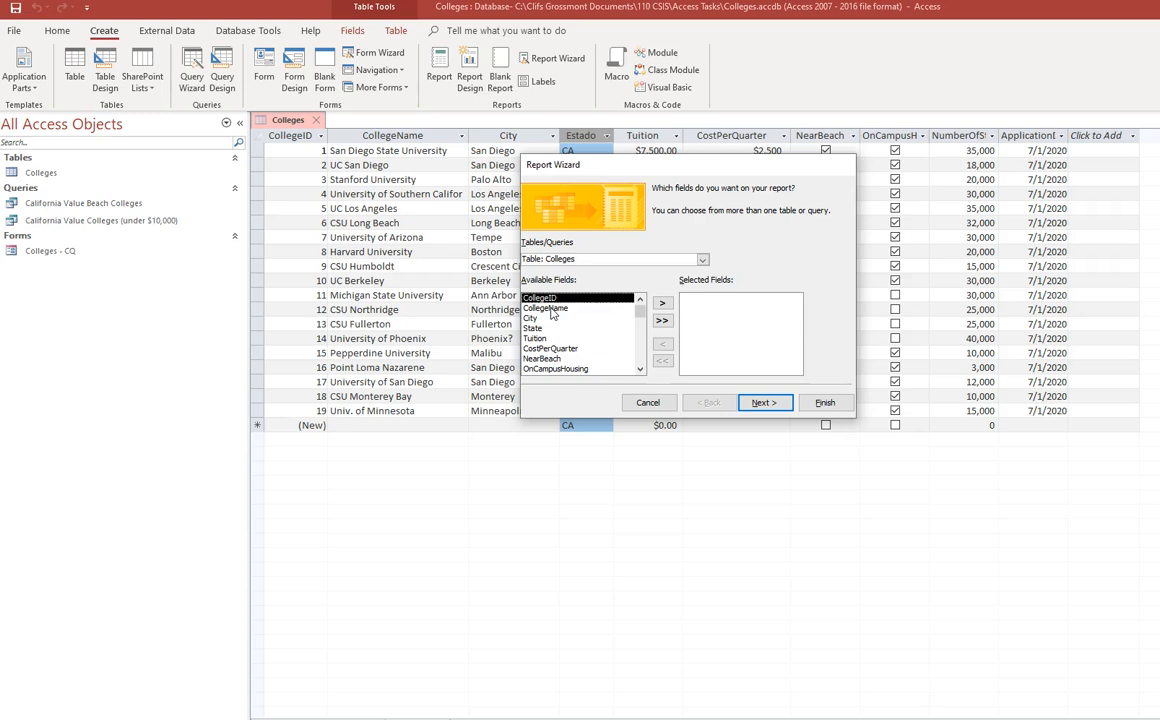
double_click(551, 309)
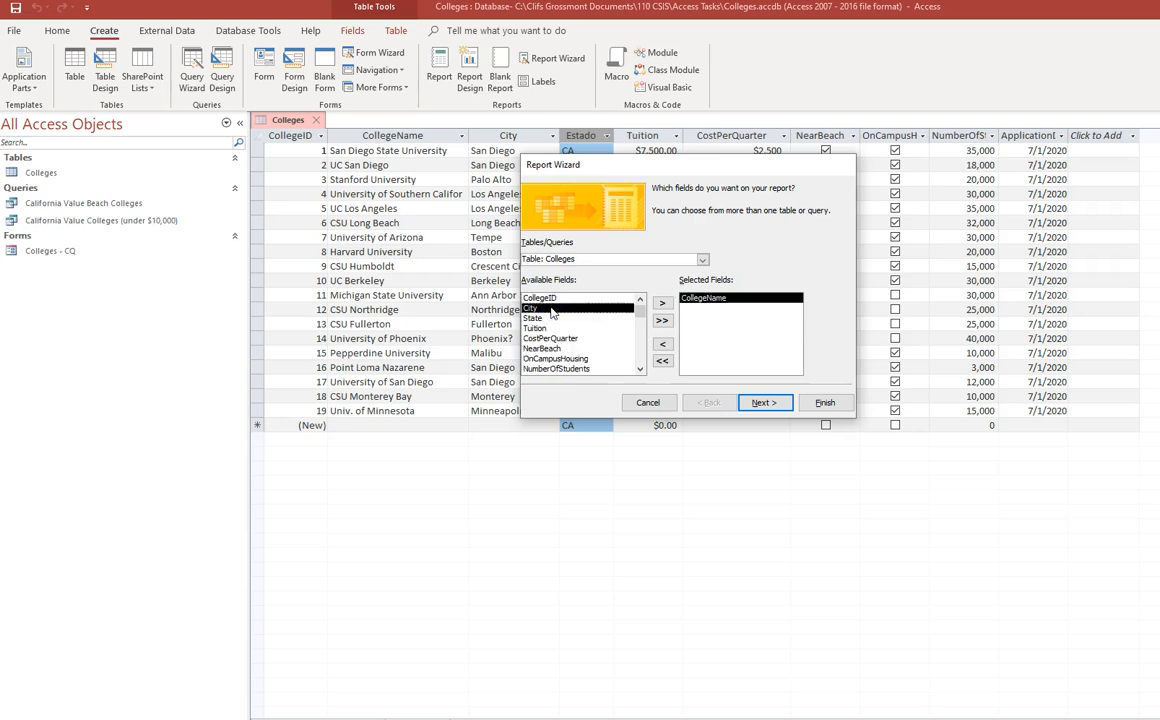
double_click(551, 309)
double_click(551, 309)
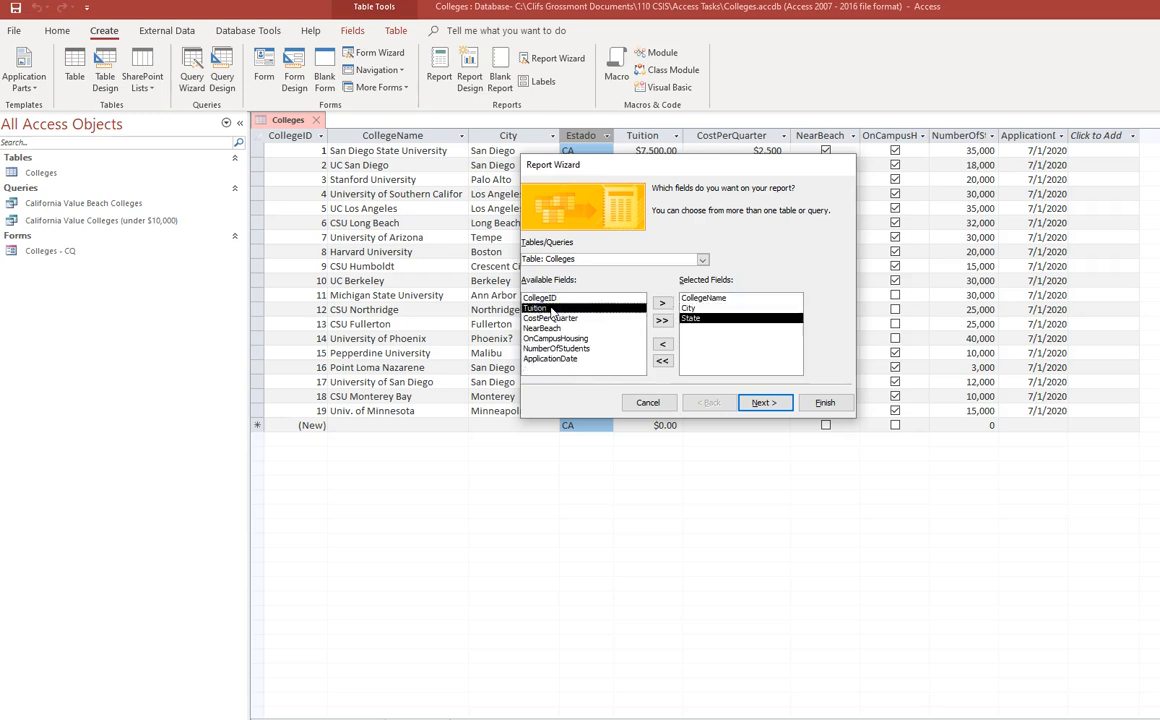
double_click(552, 312)
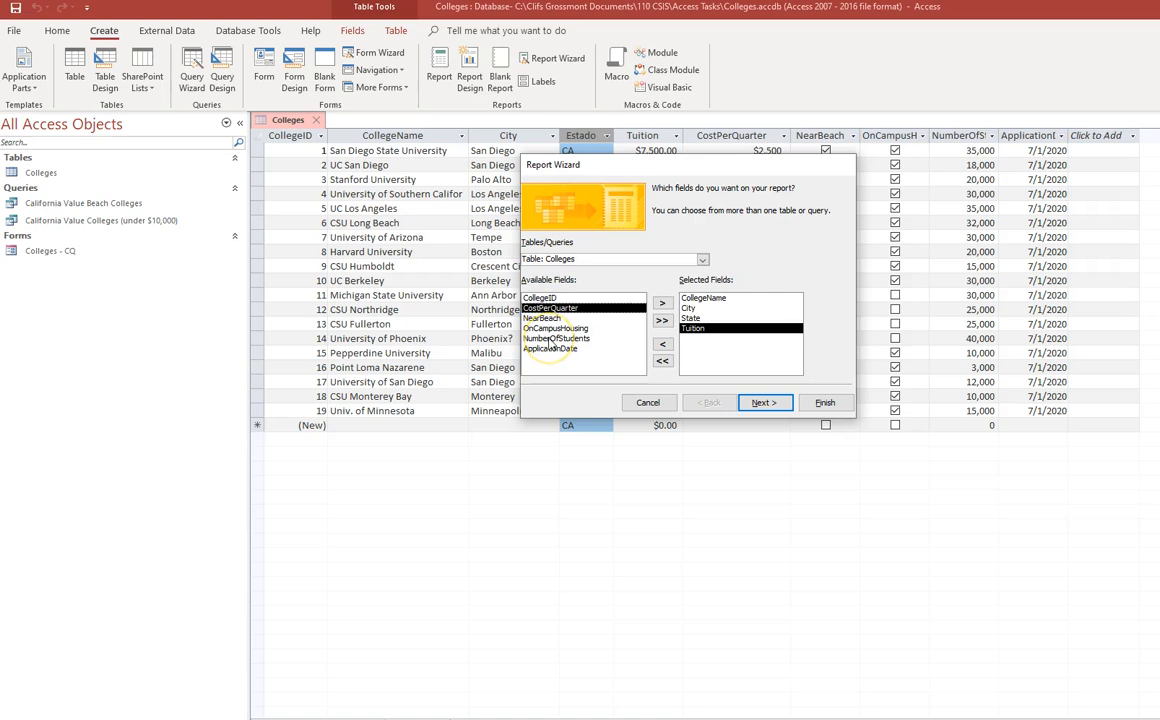
double_click(551, 340)
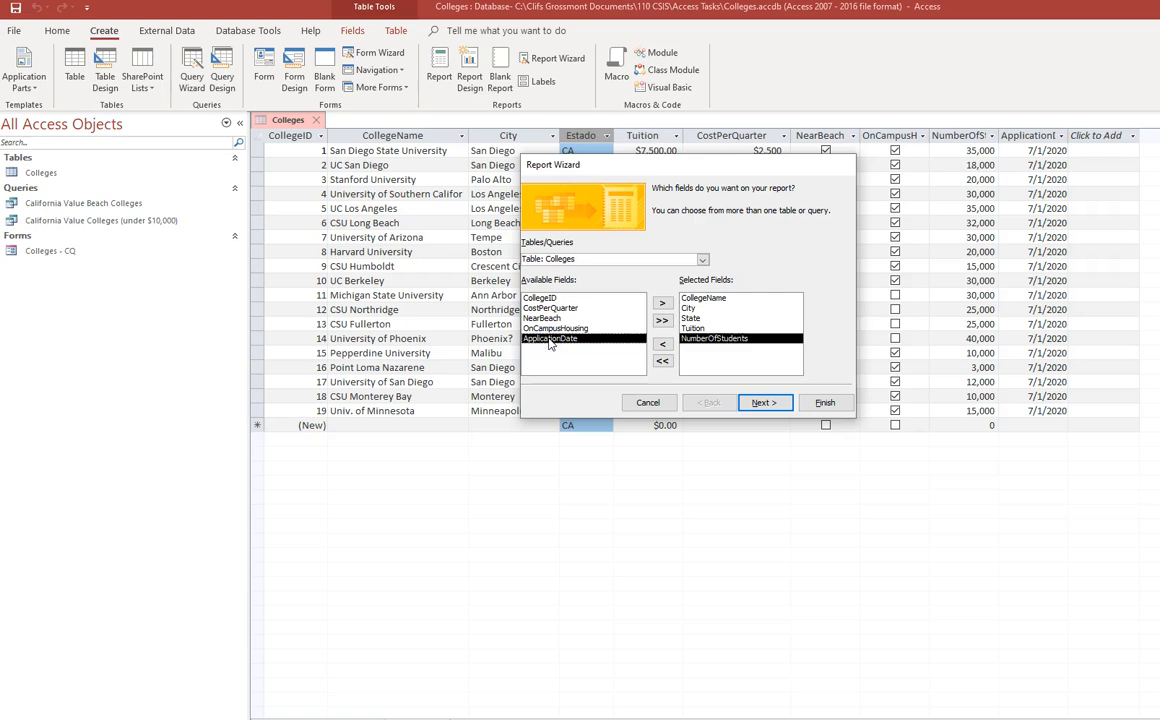
double_click(551, 318)
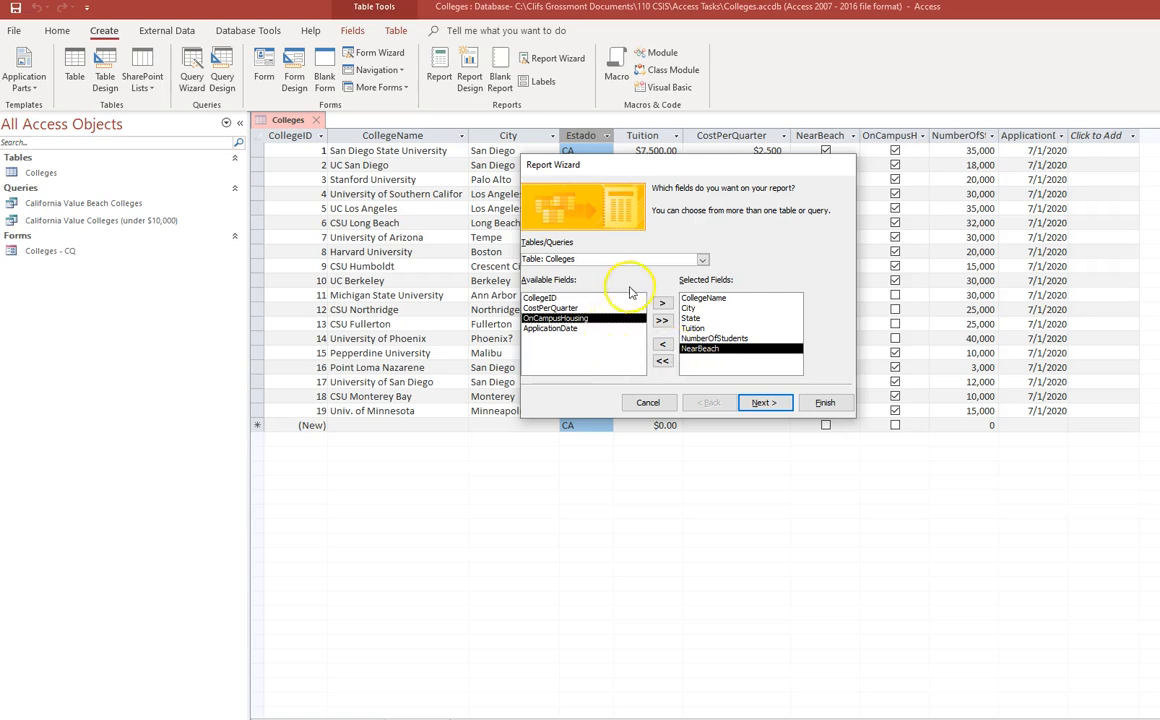
click(763, 403)
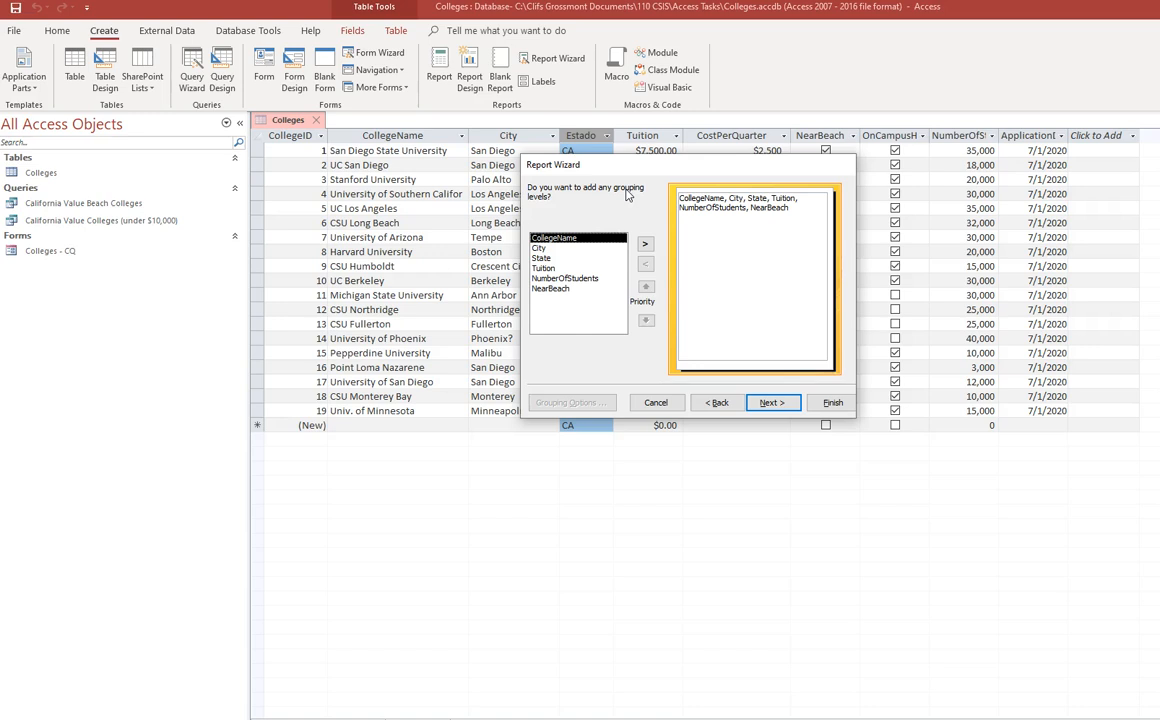
Group the report's records by the State field.
click(539, 248)
click(540, 259)
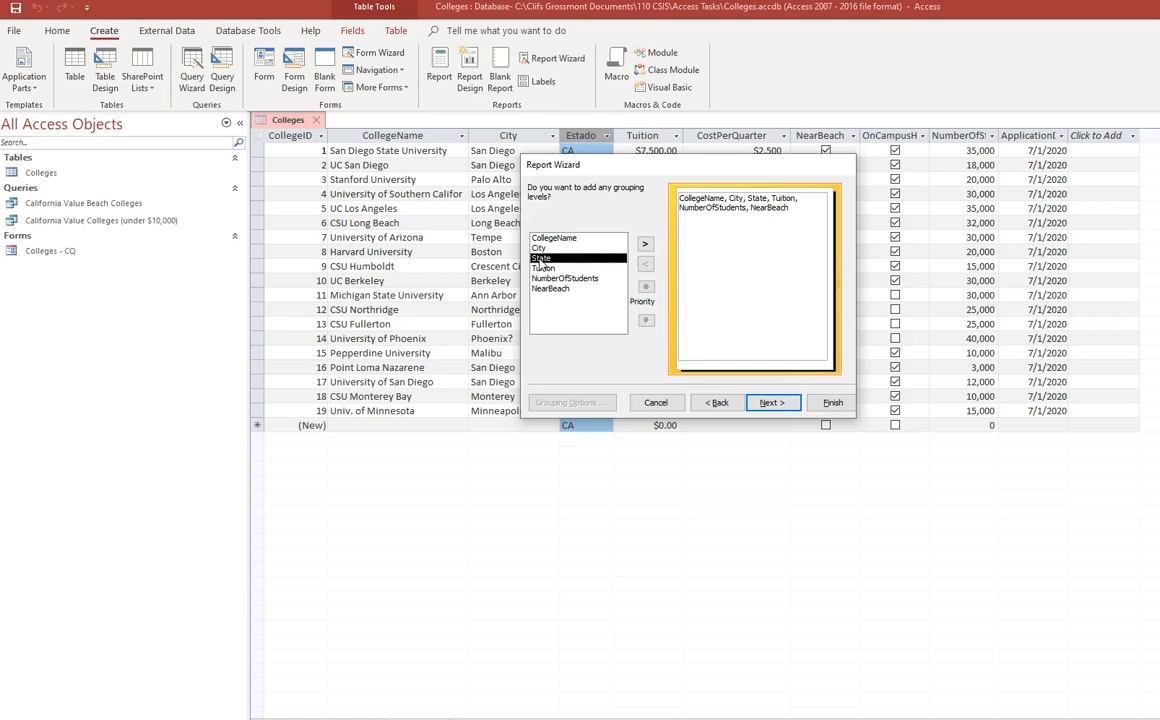
click(644, 243)
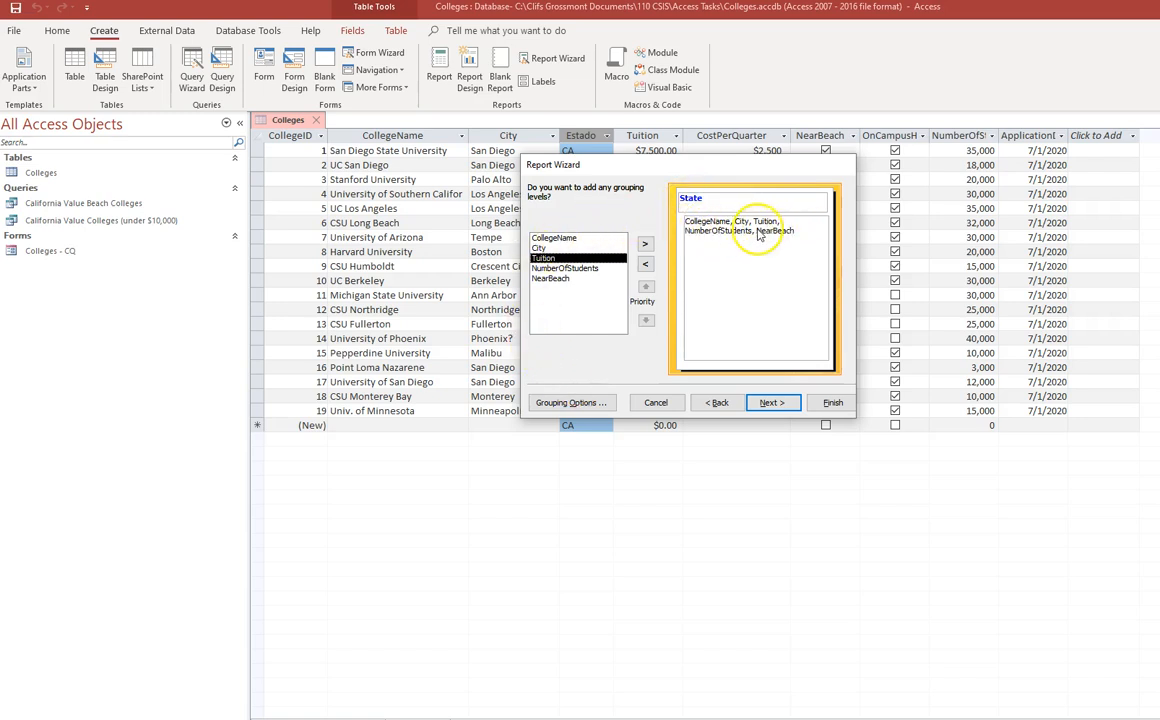
click(770, 402)
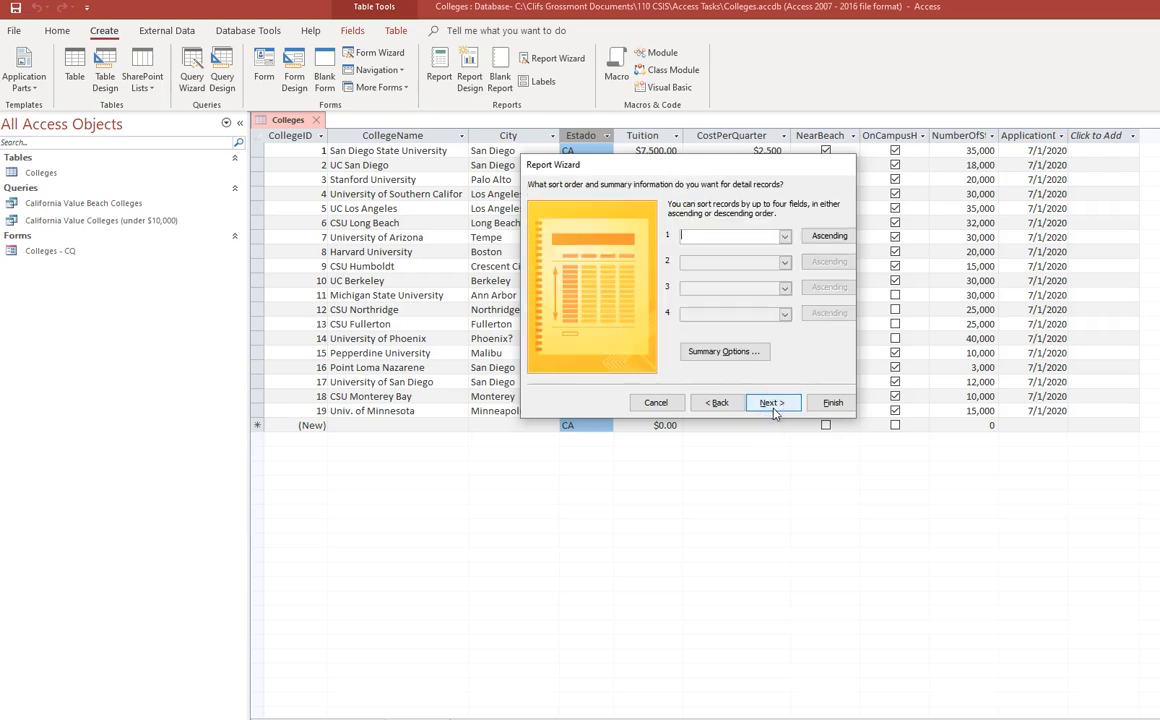
Sort the detail records by City in ascending order and accept the summary options without any calculated values.
click(784, 236)
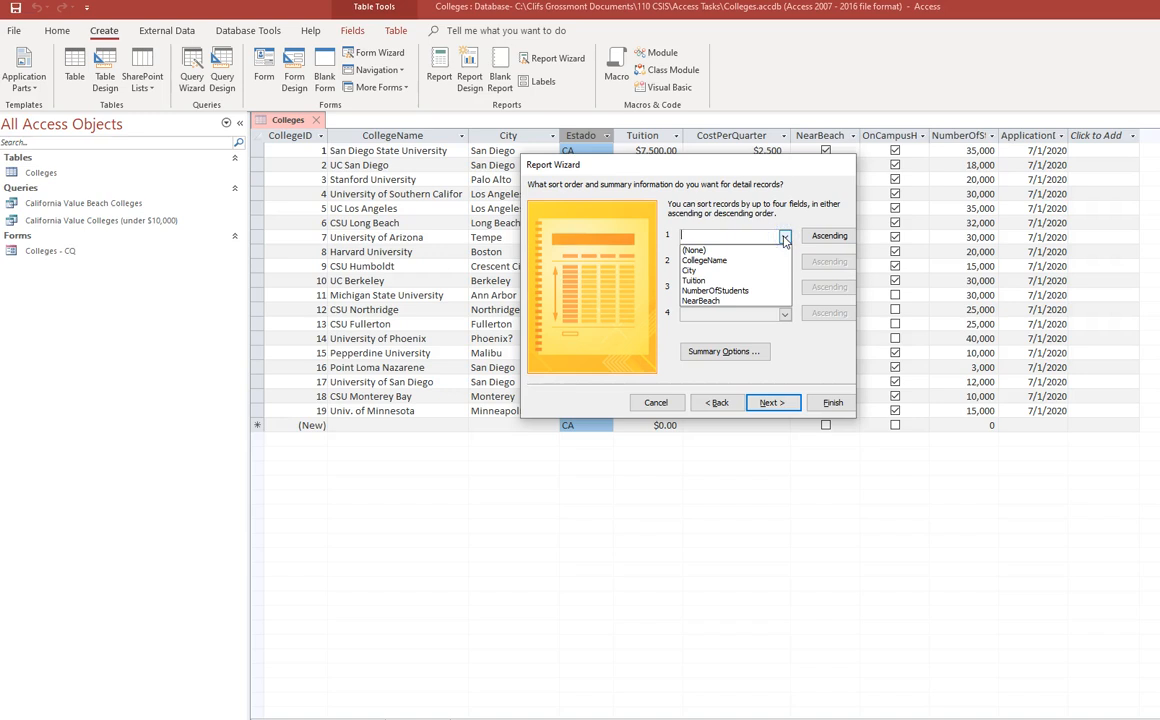
click(709, 271)
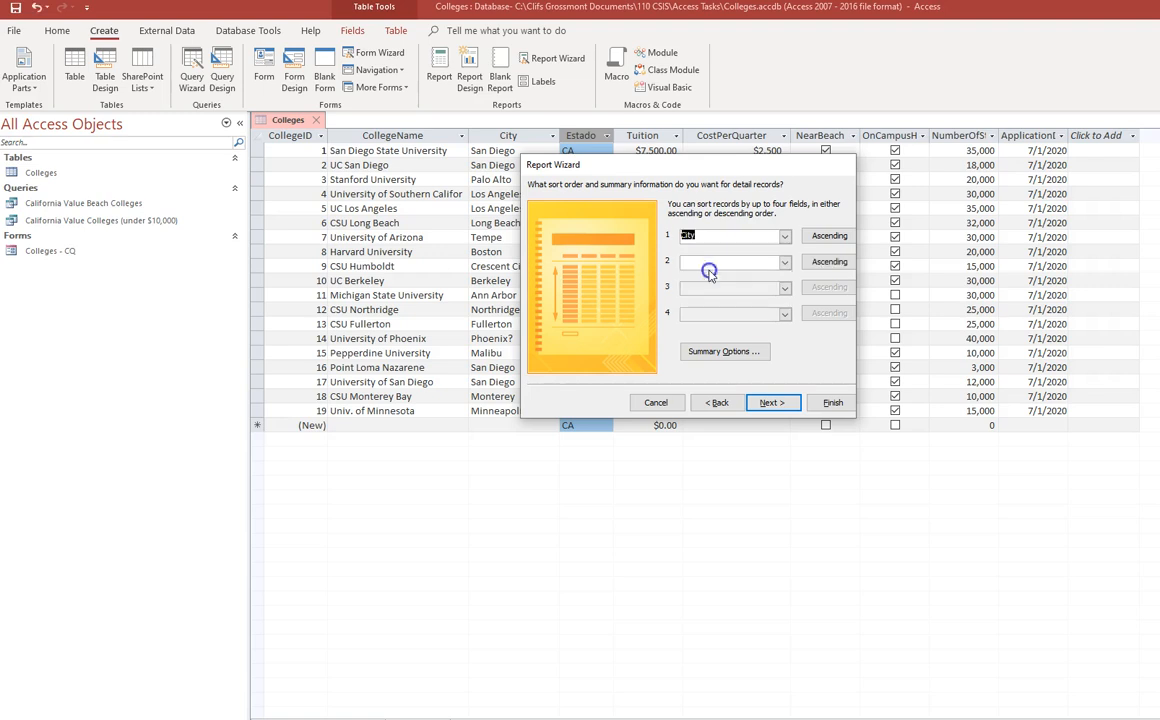
click(822, 237)
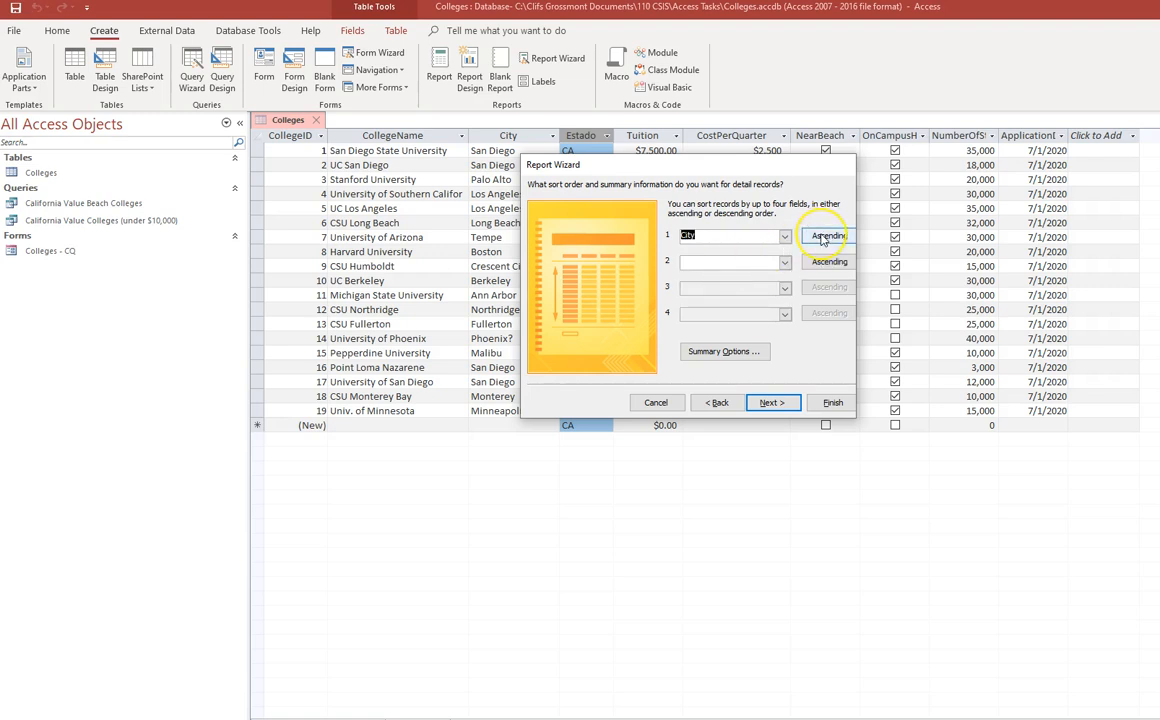
click(717, 358)
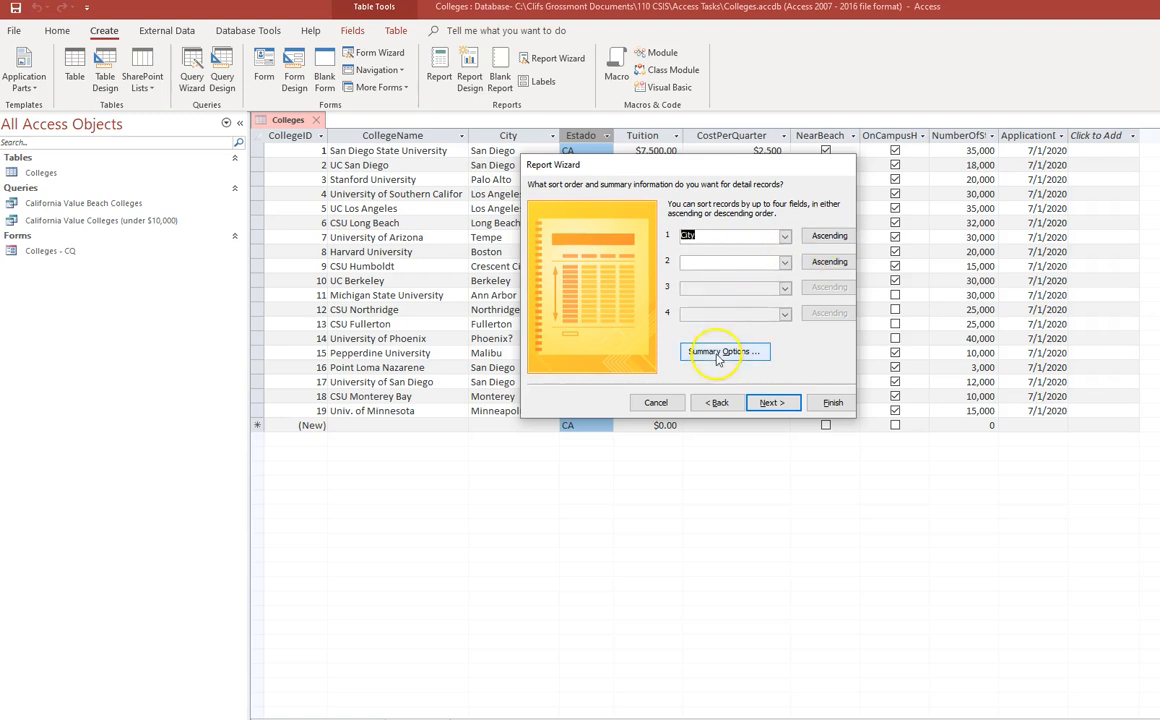
click(716, 358)
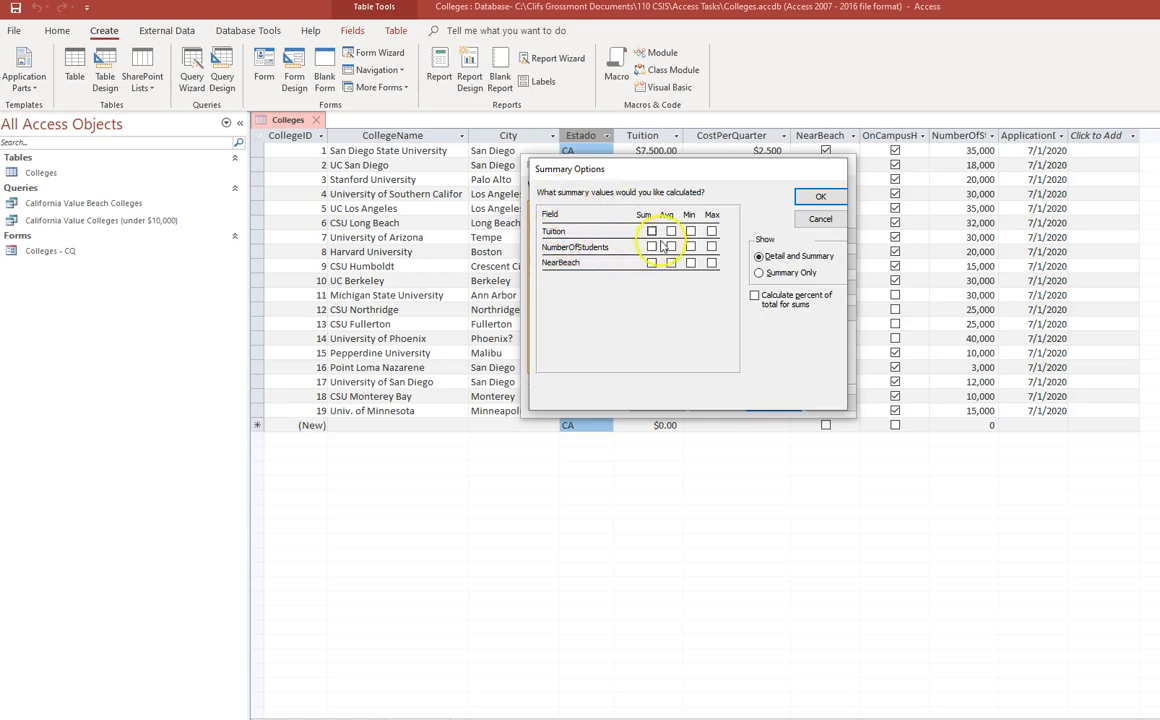
click(816, 198)
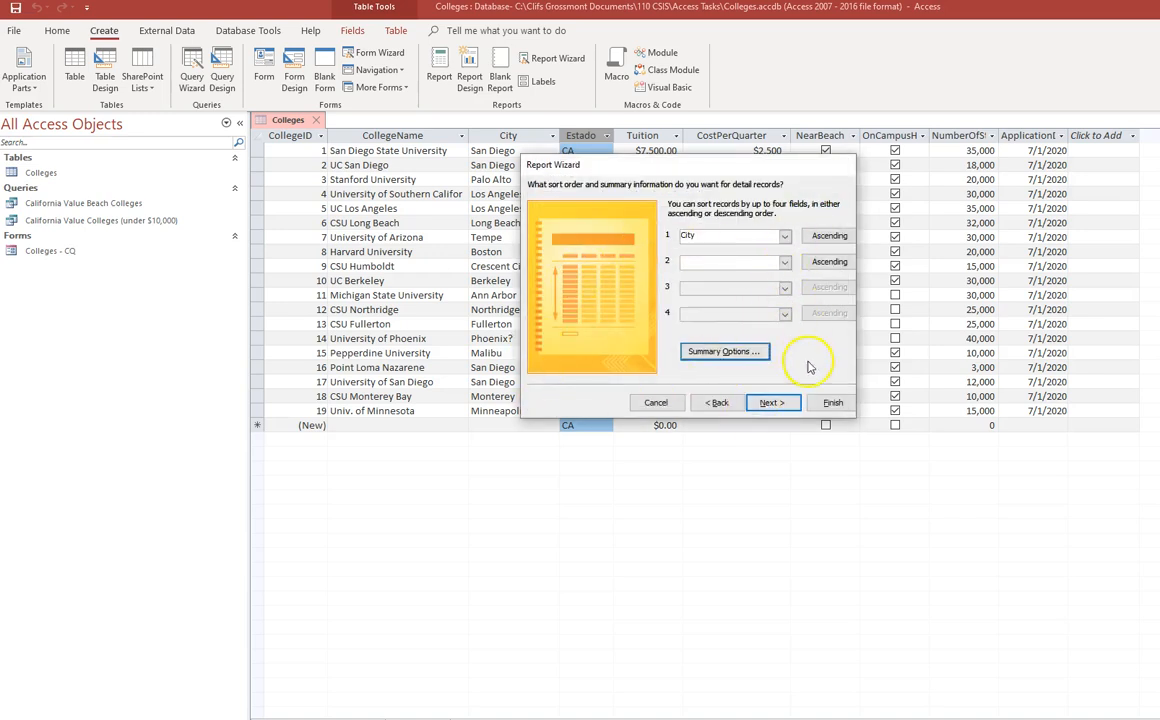
click(780, 402)
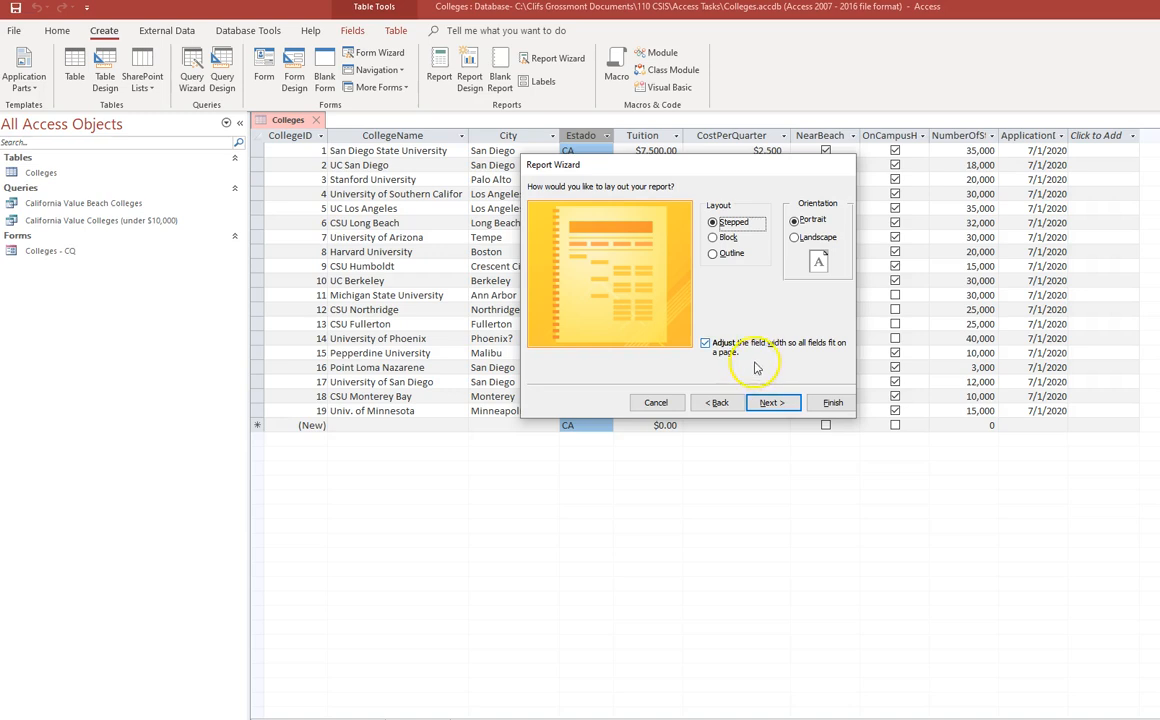
Set the report to landscape orientation and generate its preview with the title Colleges by State.
click(795, 239)
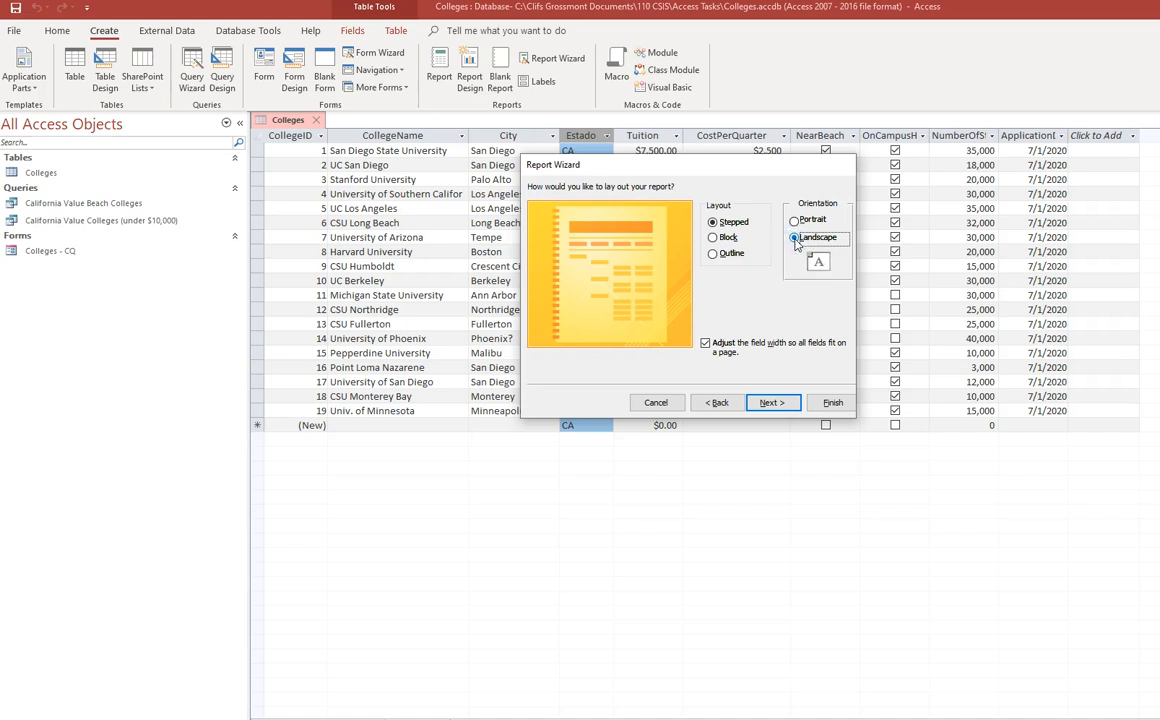
click(772, 402)
click(684, 204)
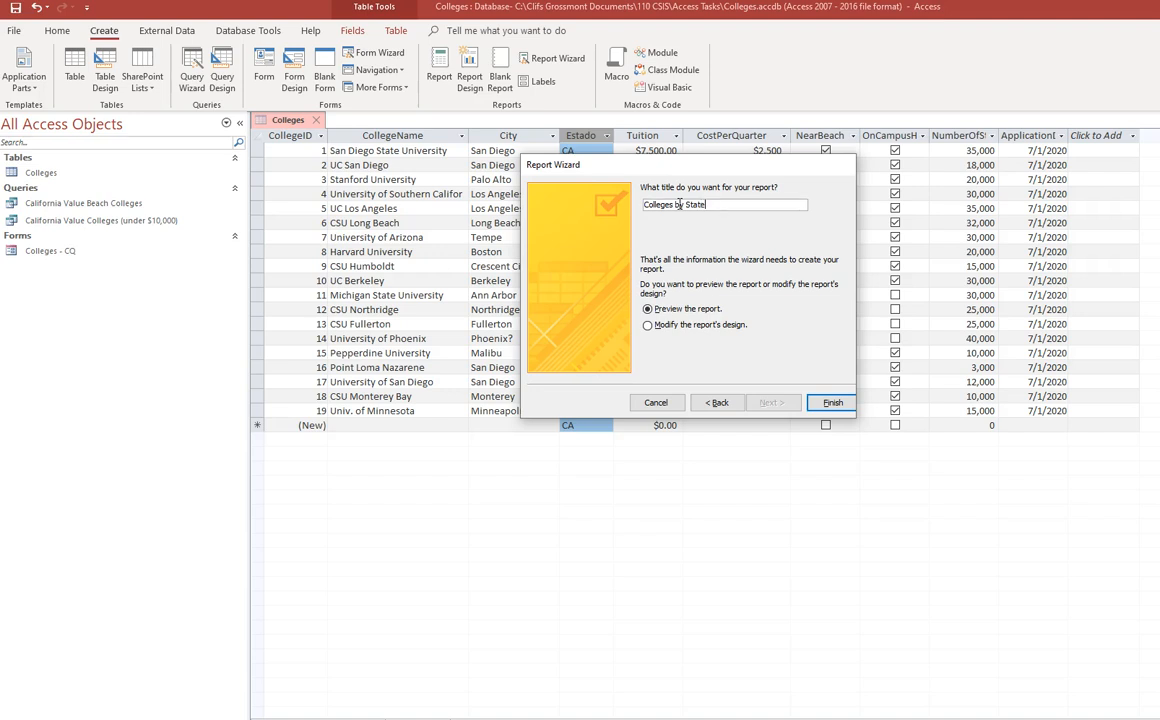
click(731, 268)
click(830, 402)
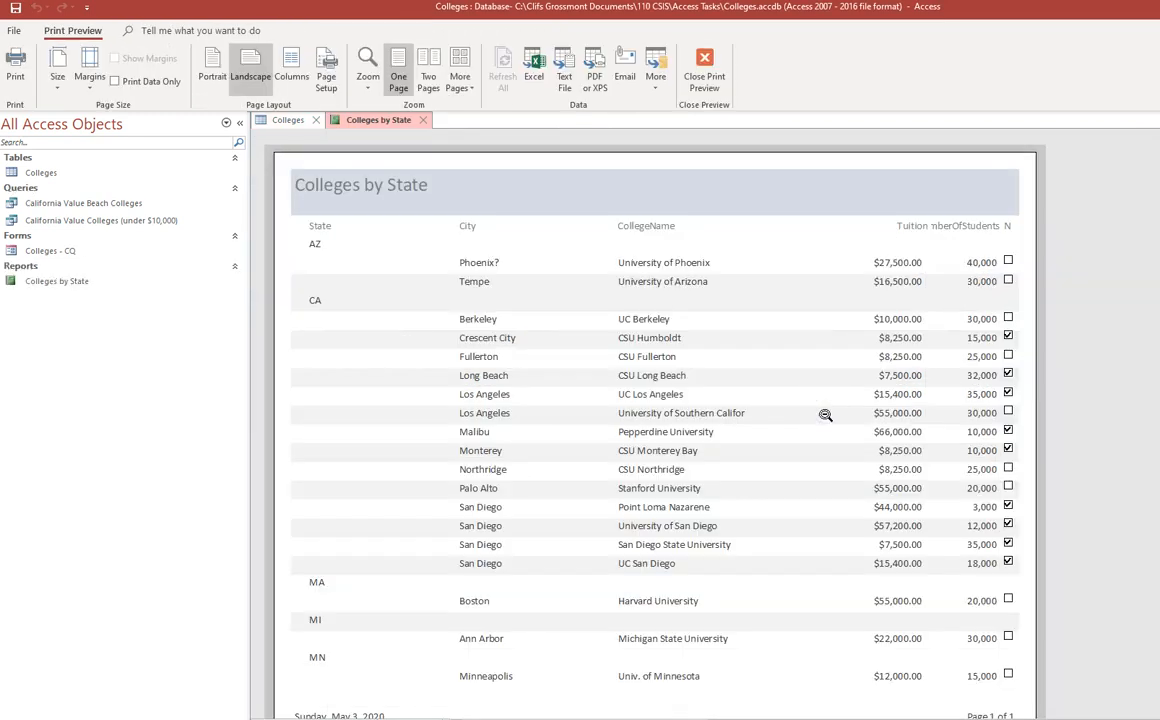
Close the print preview, check the report in Report View and return to Design View.
click(821, 408)
click(706, 74)
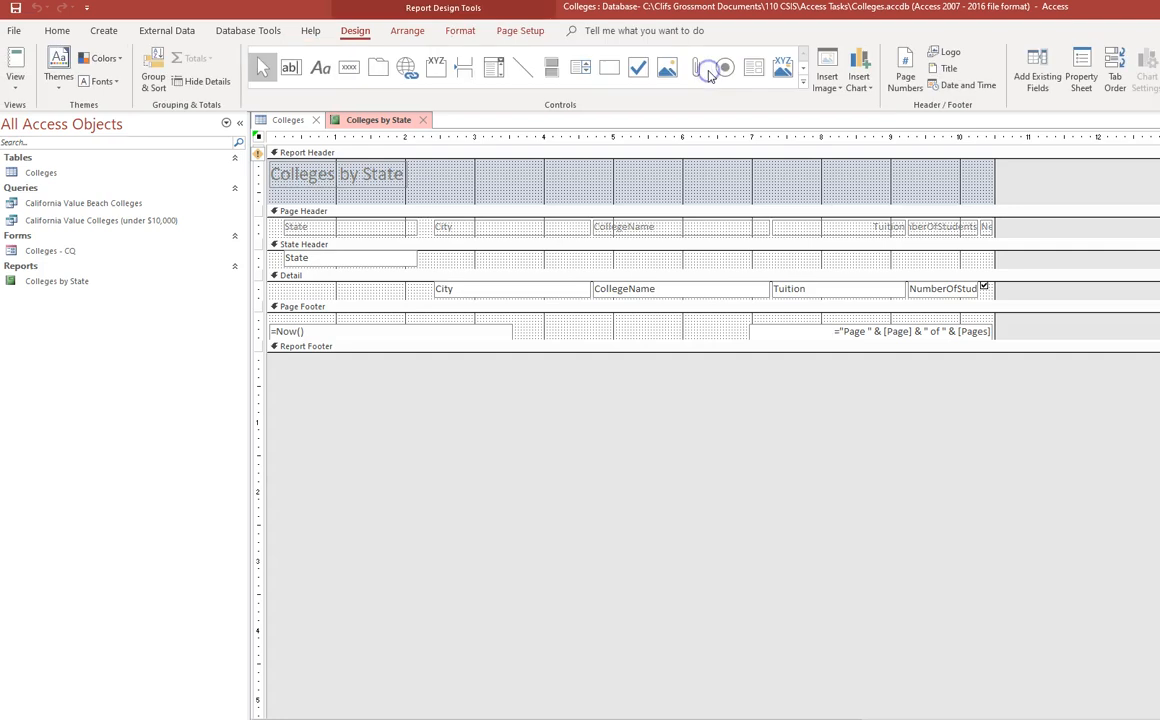
click(17, 68)
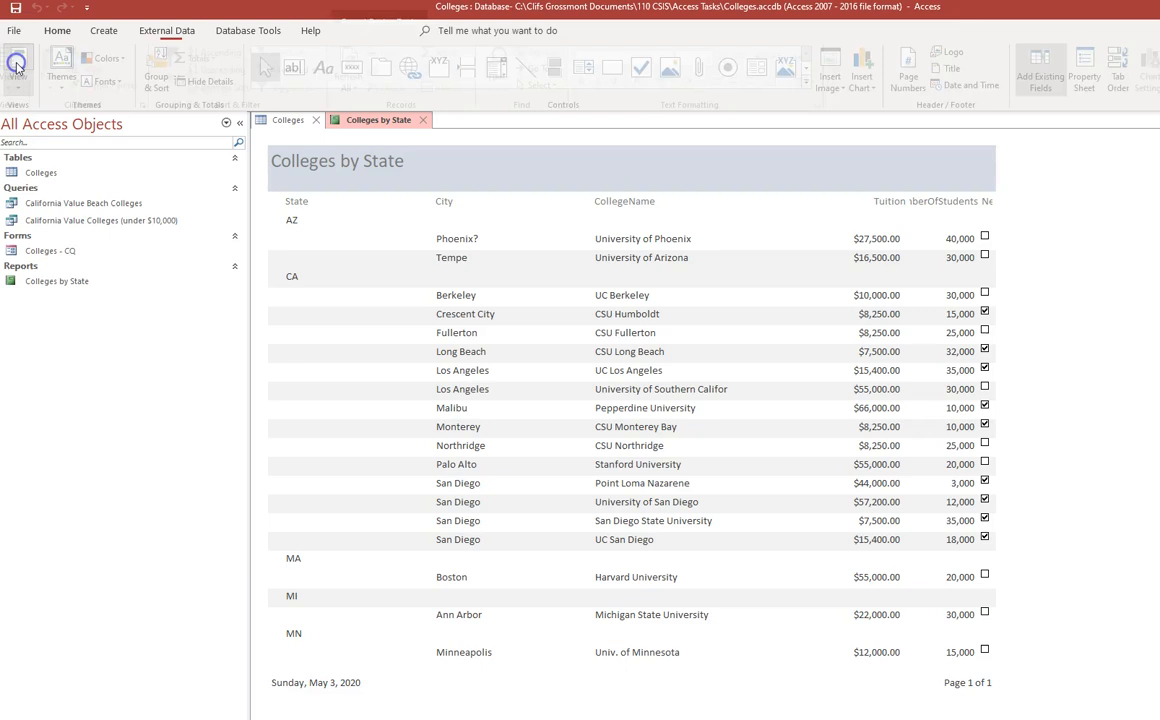
click(15, 82)
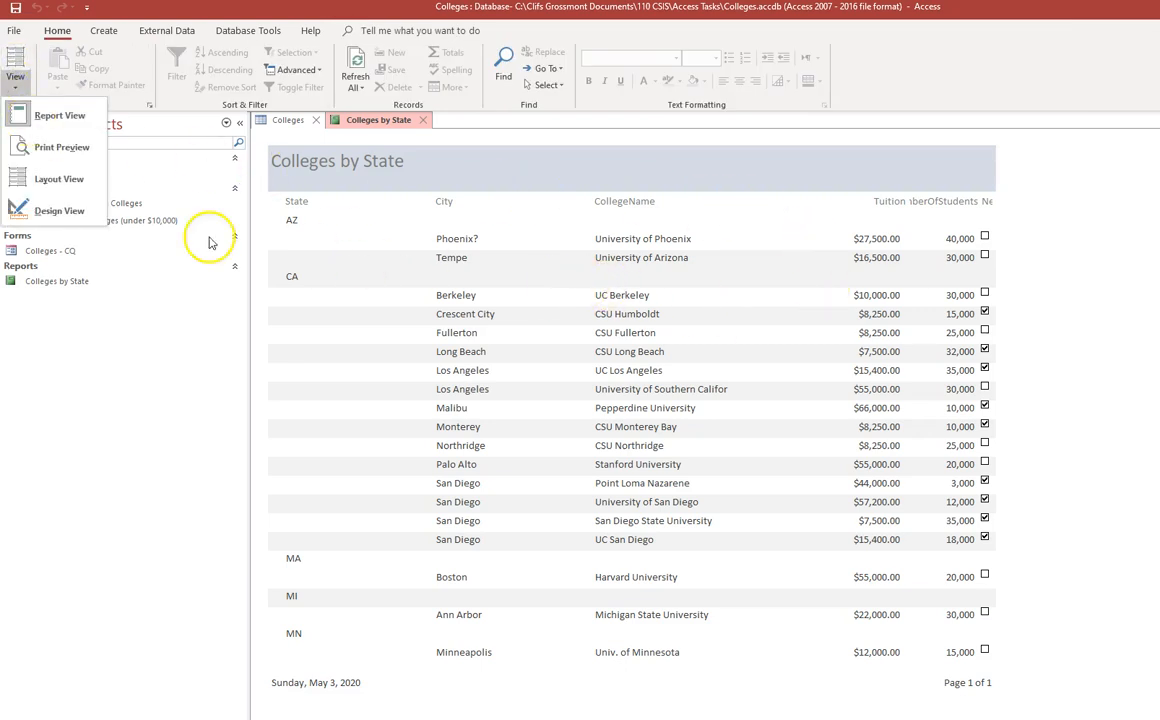
click(38, 213)
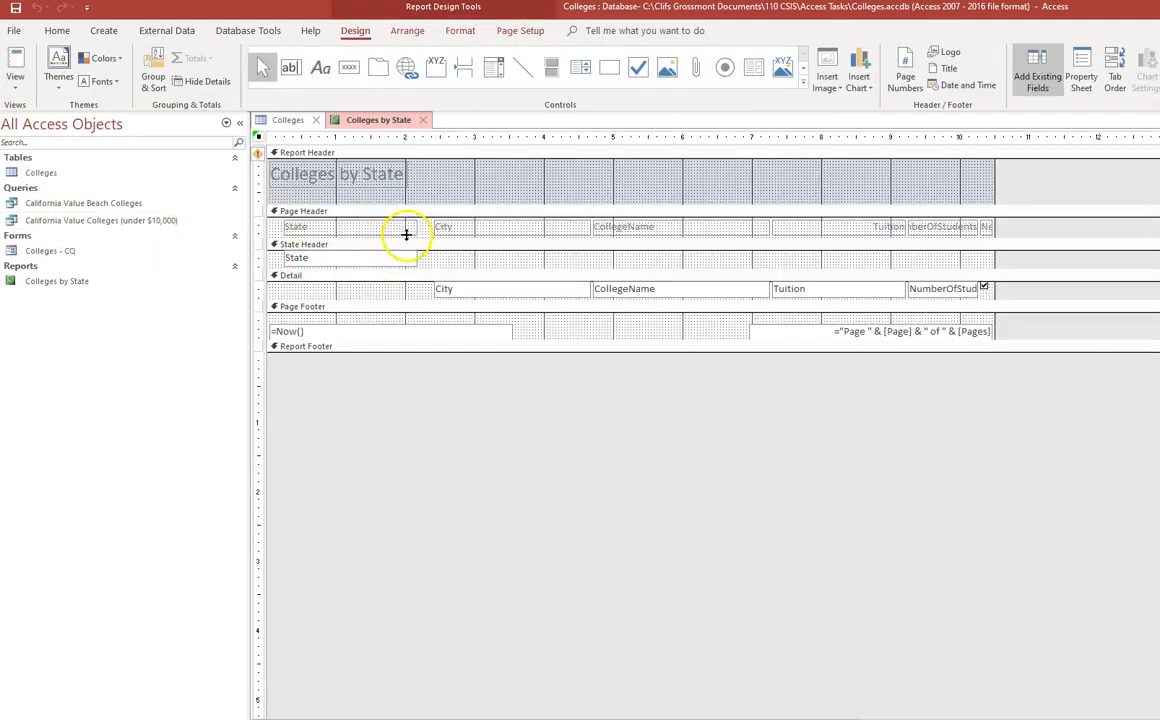
Narrow the State label in the Page Header to about 0.6 inch and the State field in the State Header to about 0.7 inch.
click(372, 229)
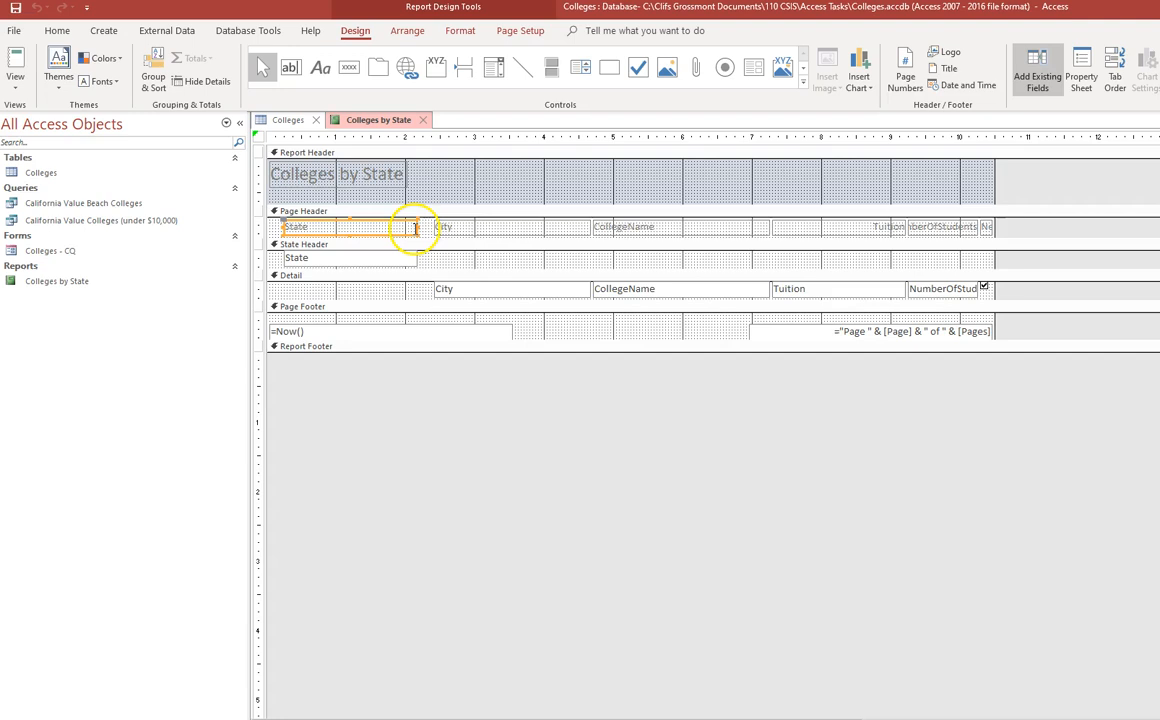
drag(414, 227, 322, 232)
click(321, 260)
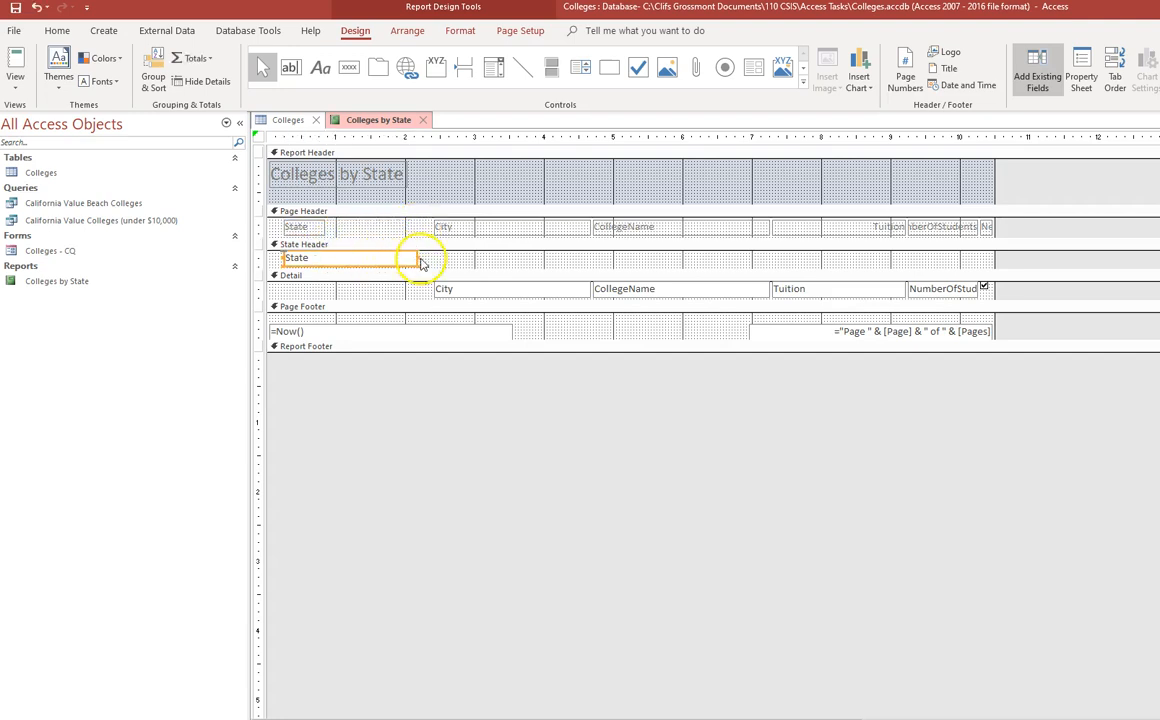
drag(414, 256, 329, 259)
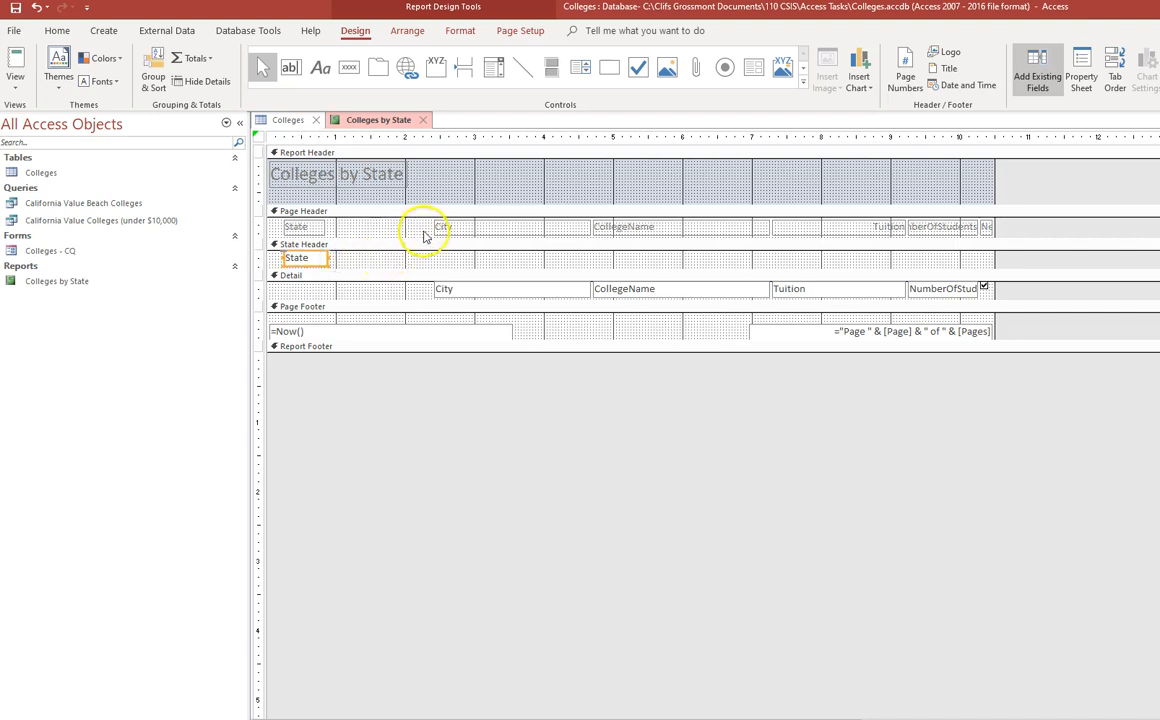
Move the City label and field to about the 1-inch mark and the CollegeName label and field to about 3.4 inches.
drag(446, 232, 344, 228)
drag(436, 289, 344, 290)
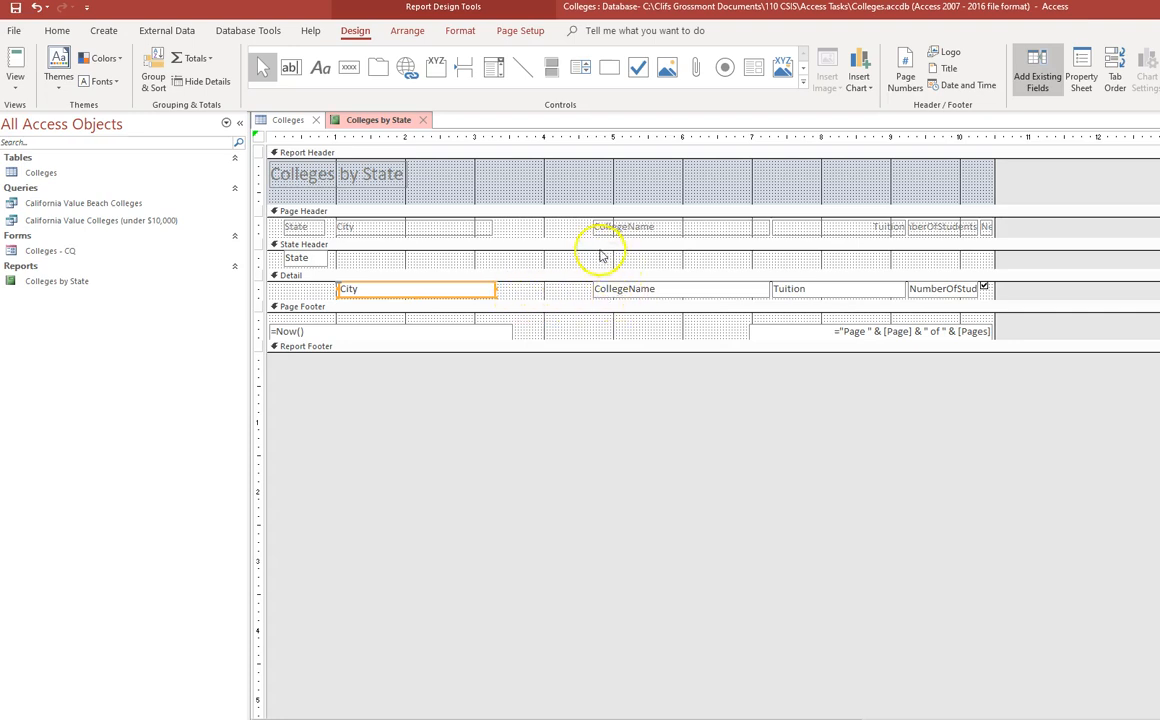
drag(603, 227, 521, 230)
drag(606, 298, 516, 290)
Move the Tuition field and its Page Header label beside CollegeName, at about 6.1 inches, and narrow both to about 1.2 inches.
drag(777, 290, 703, 293)
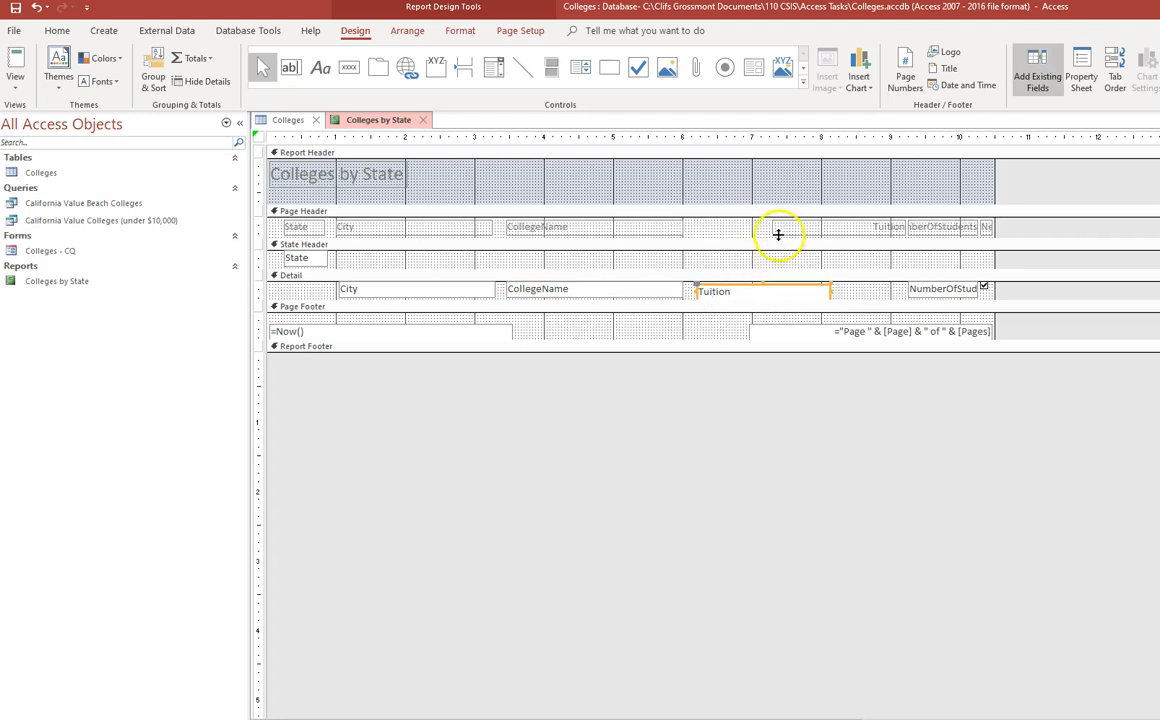
drag(777, 233, 698, 231)
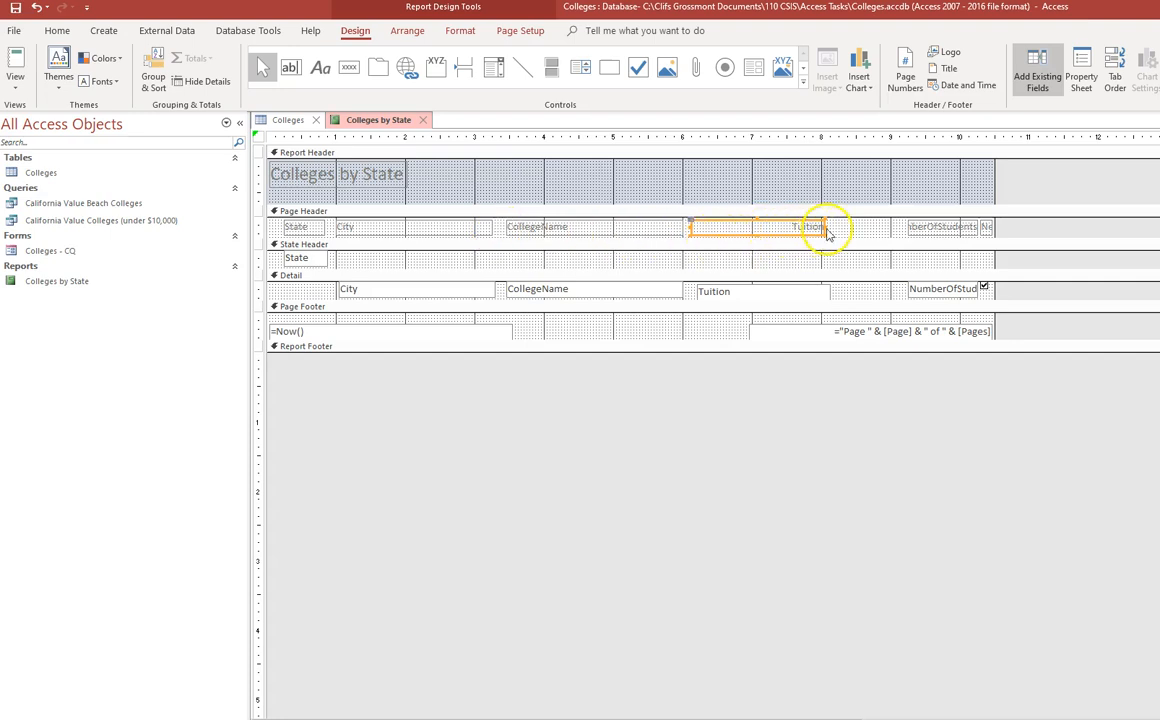
drag(822, 227, 777, 229)
click(751, 290)
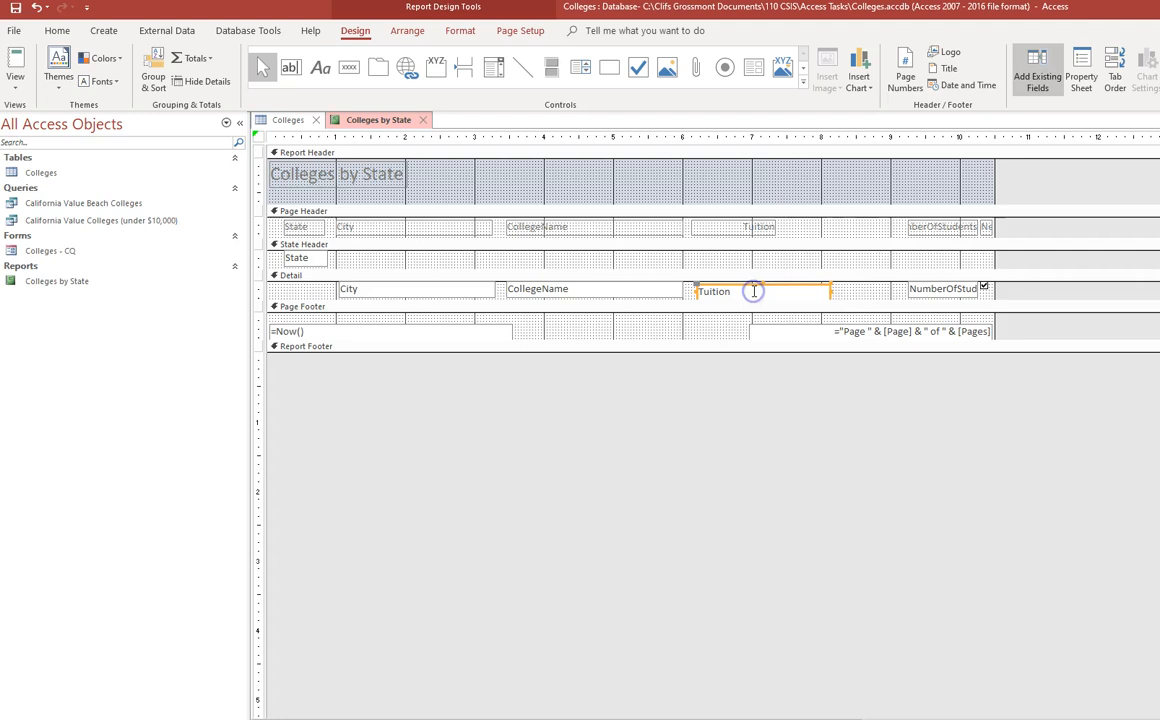
drag(830, 291, 777, 291)
Fit the NumberOfStudents label and field after Tuition, widen the NearBeach label to about 1.2 inches, and place its check box beneath it.
click(906, 227)
drag(906, 227, 782, 227)
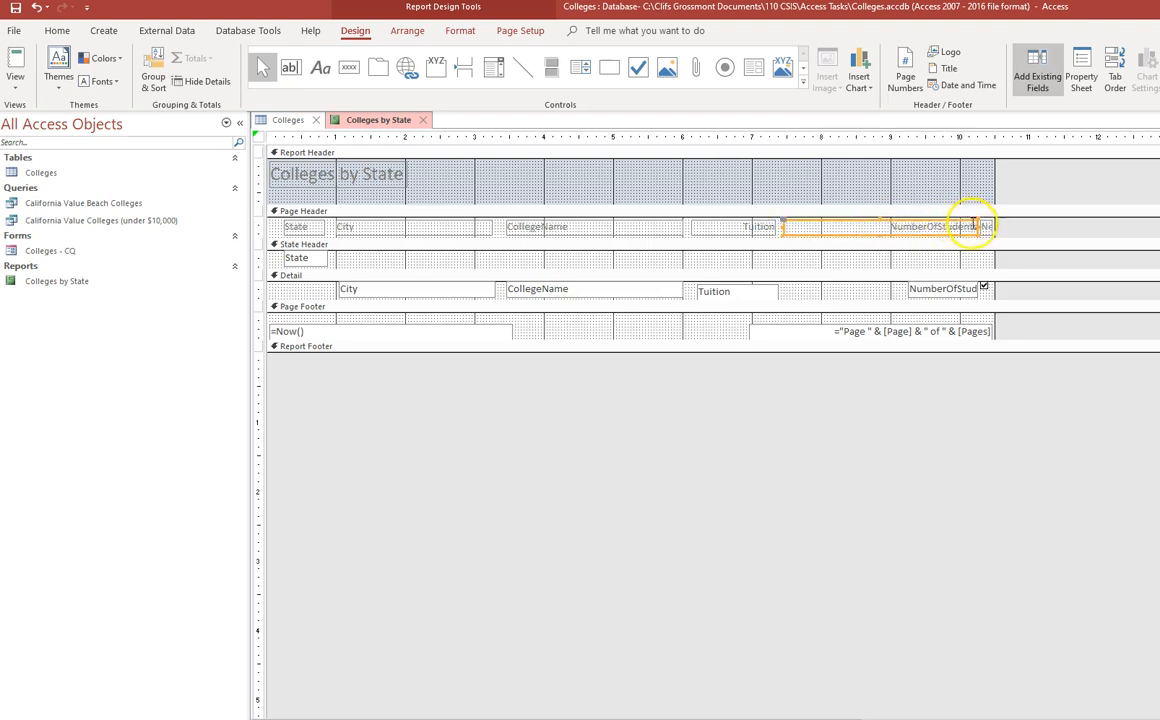
drag(976, 228, 888, 233)
drag(919, 285, 830, 287)
mouse_move(984, 229)
mouse_down()
mouse_move(899, 227)
mouse_move(980, 226)
mouse_up()
drag(983, 288, 932, 289)
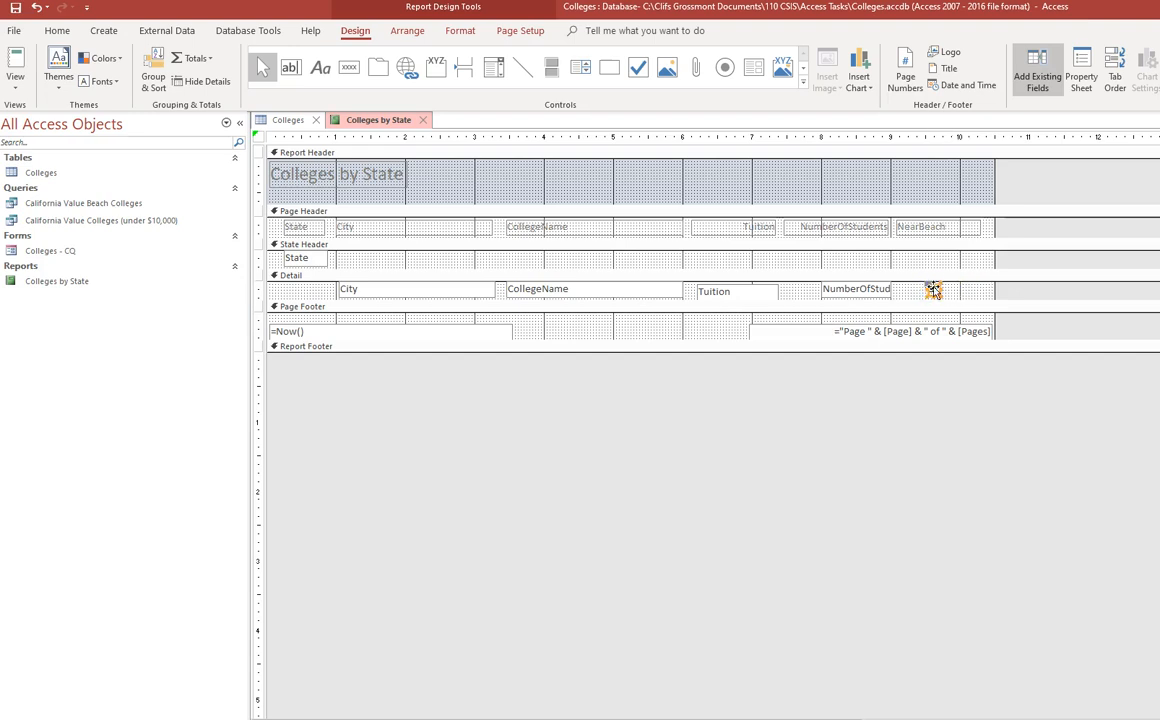
Check the rearranged report in Report View, then close it and save its design changes.
click(17, 58)
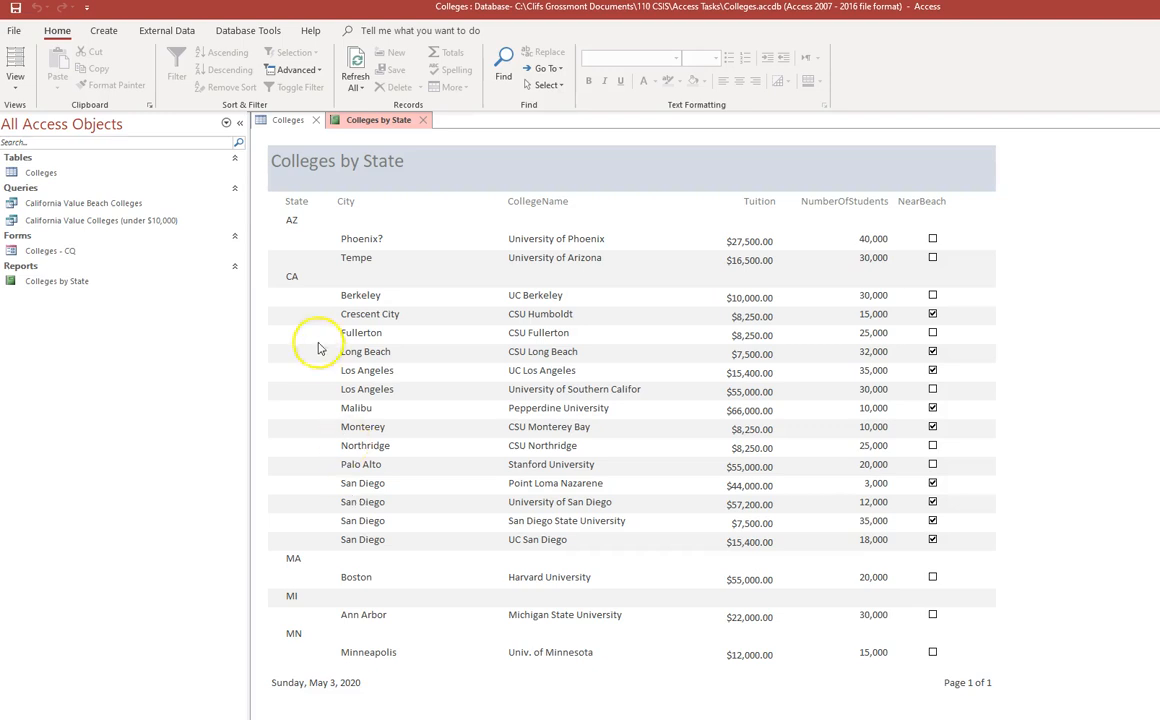
click(422, 120)
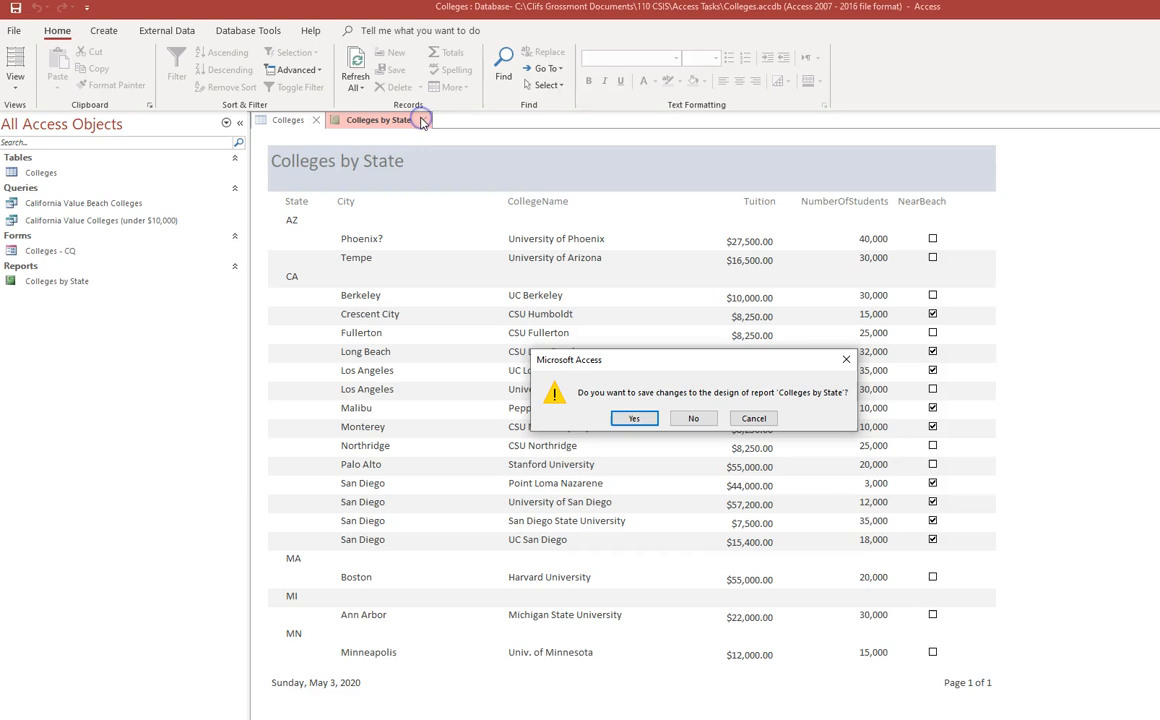
click(634, 421)
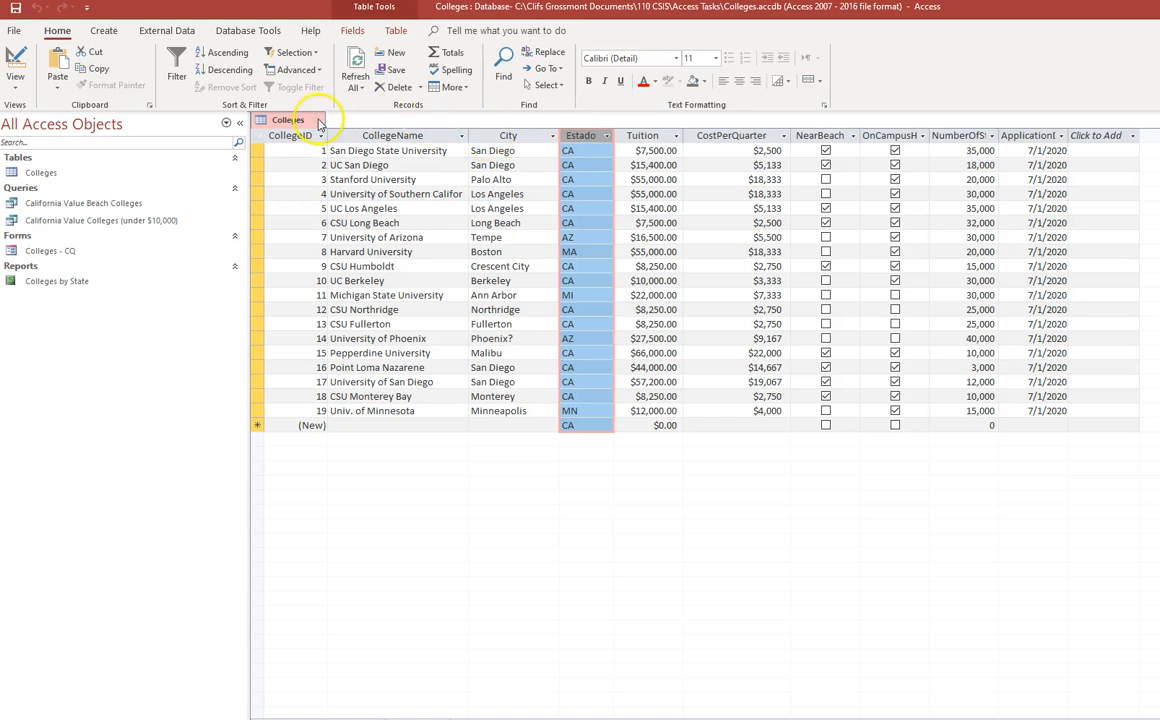
Reopen the Colleges by State report to review its saved layout, then close it.
double_click(58, 282)
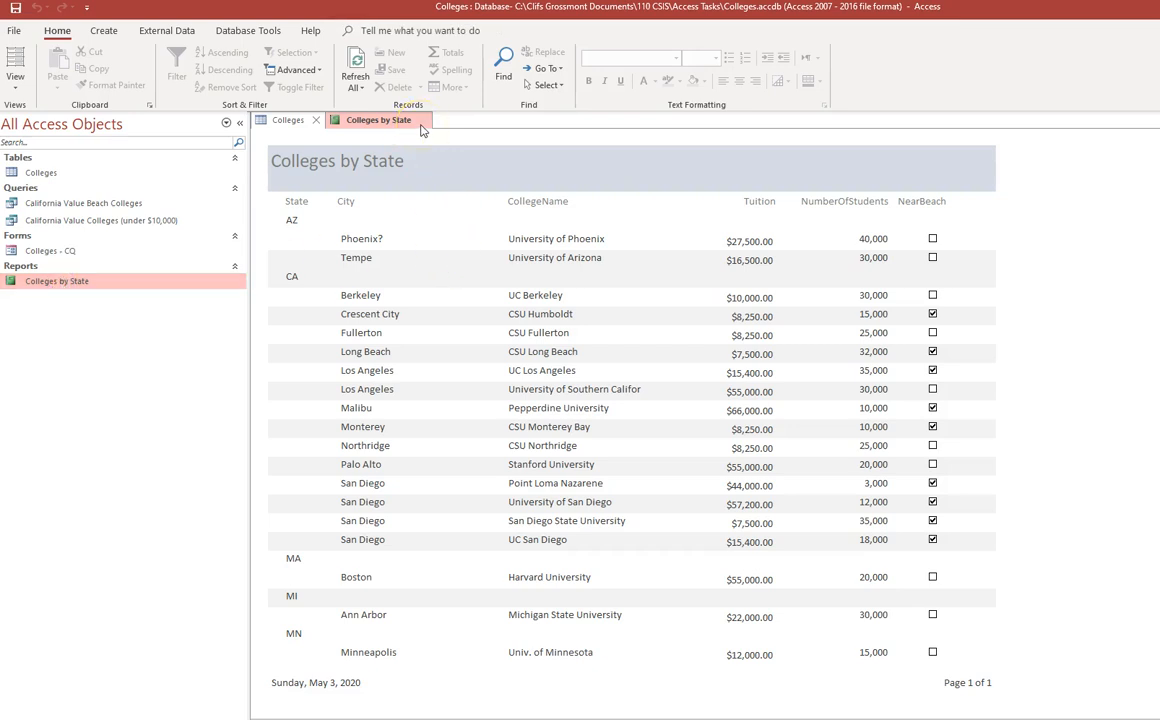
click(428, 121)
click(428, 121)
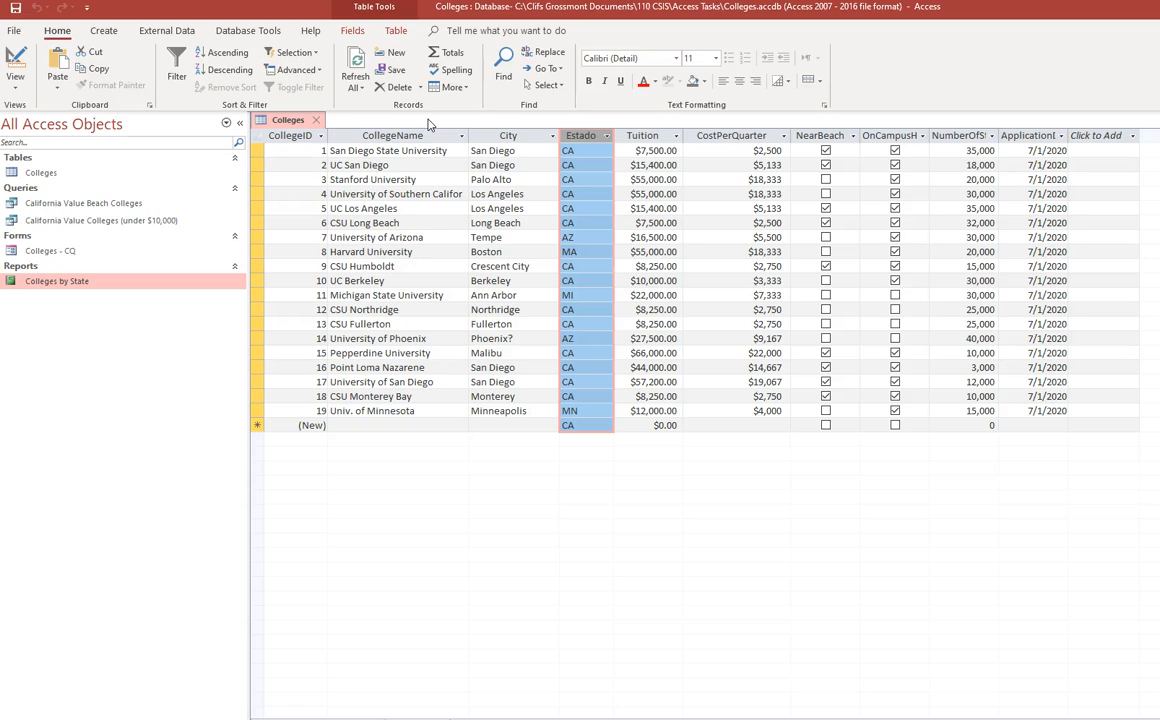
Open the Colleges - CQ form and browse through its first several records.
double_click(42, 252)
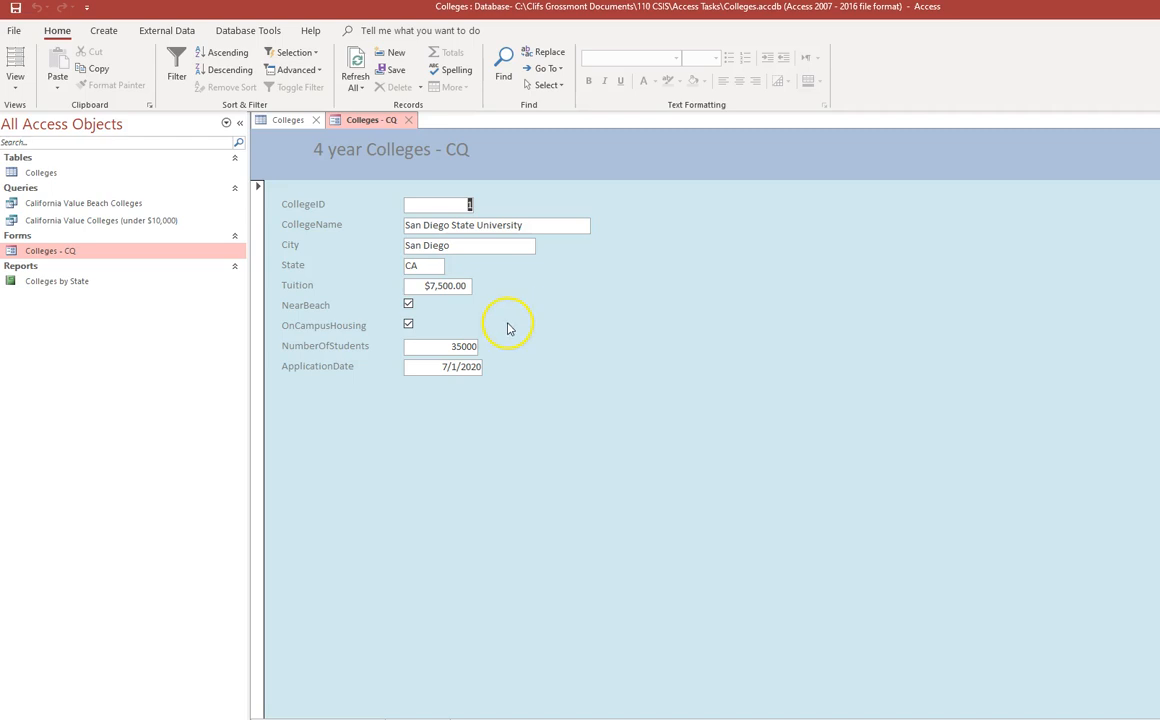
key(Page_Down)
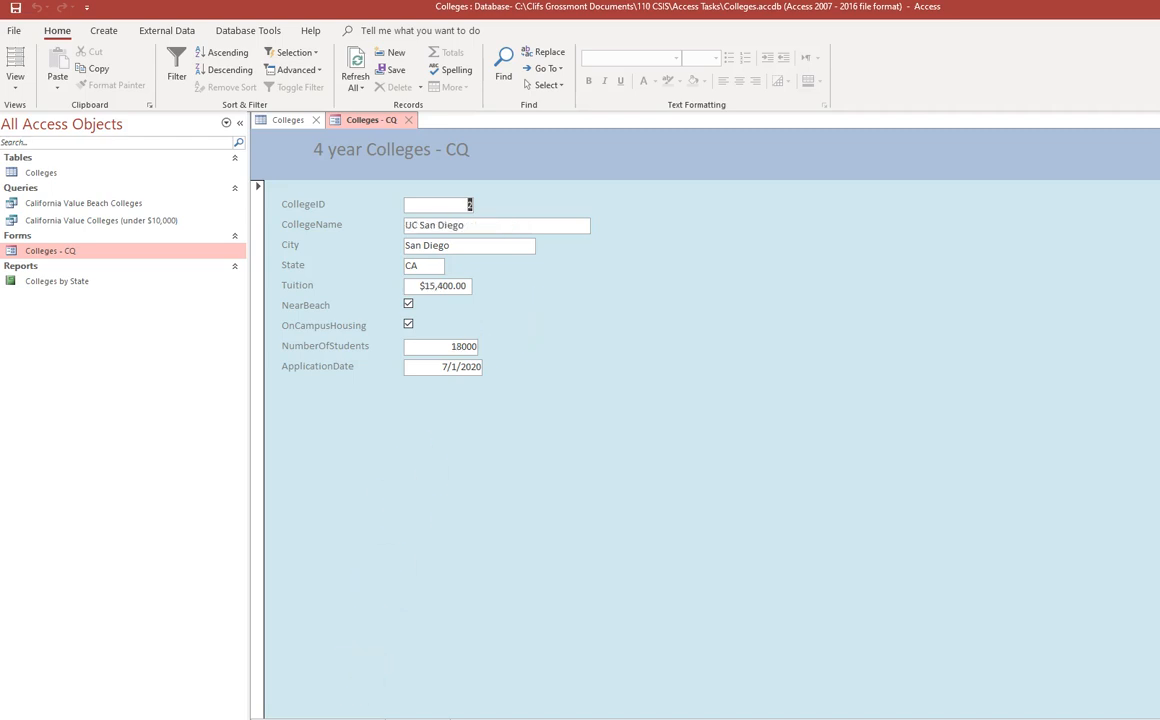
key(Page_Down)
key(Page_Down)
key(Page_Down)
key(Page_Down)
Close the Colleges - CQ form and permanently delete it from the database.
click(408, 119)
double_click(76, 252)
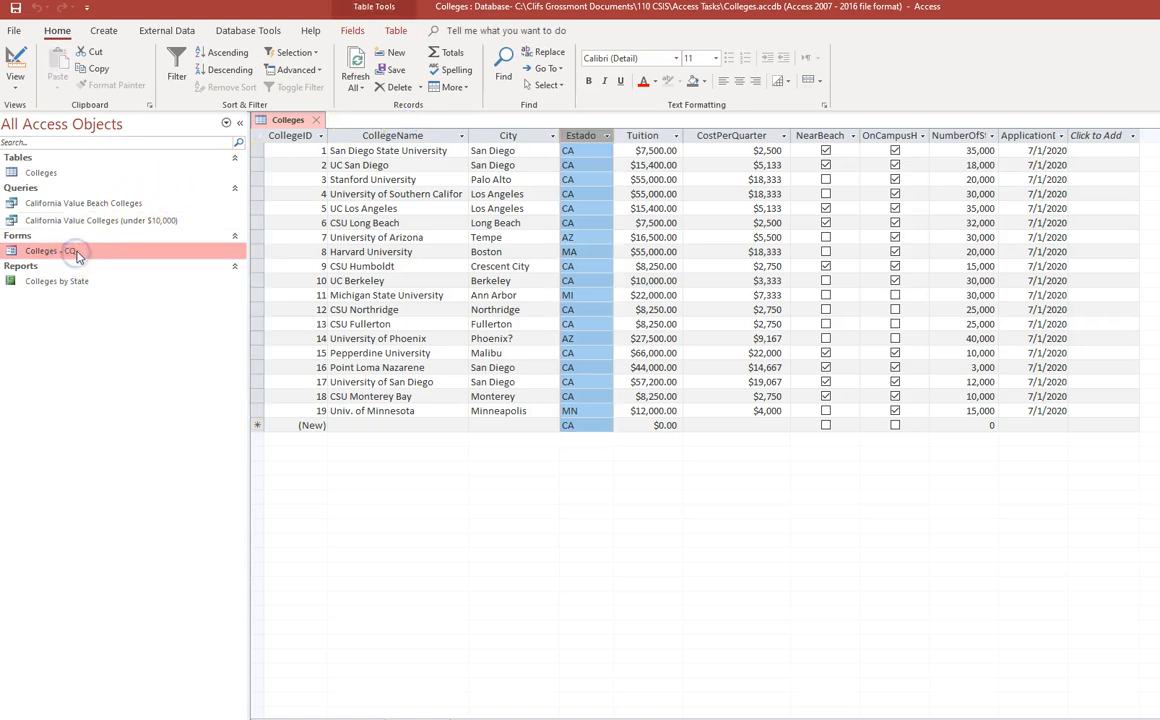
click(660, 428)
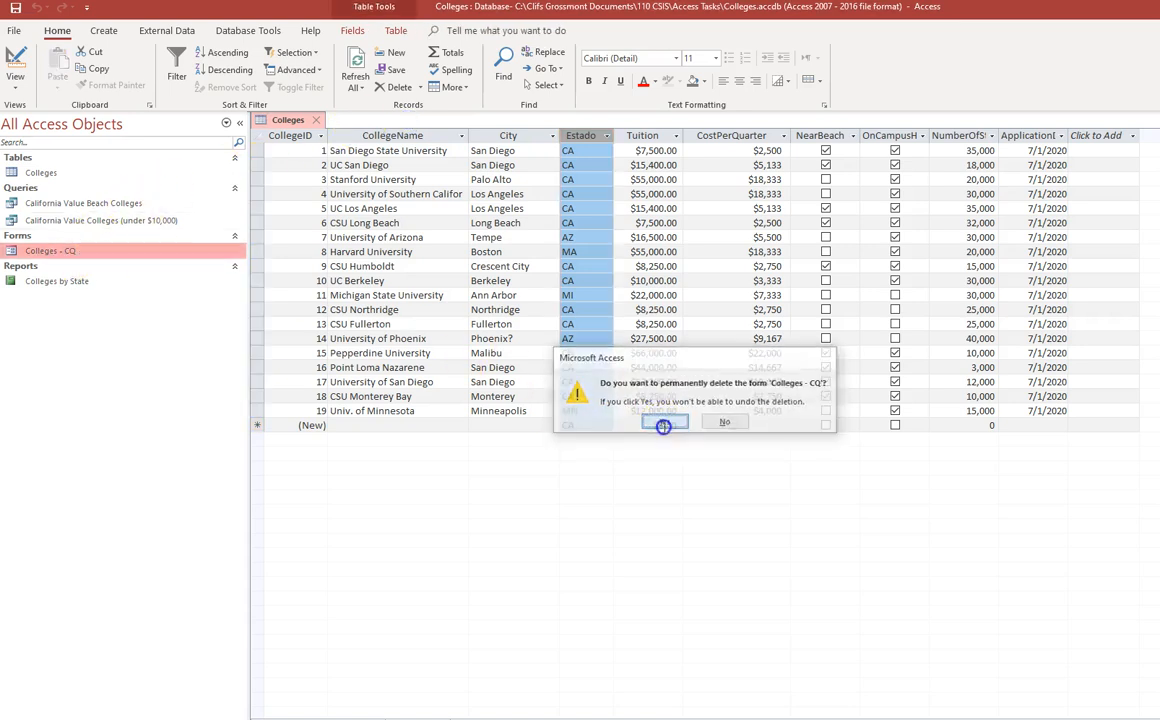
Start a new form with the Form Wizard, based on the Colleges table and including all of its fields.
click(103, 33)
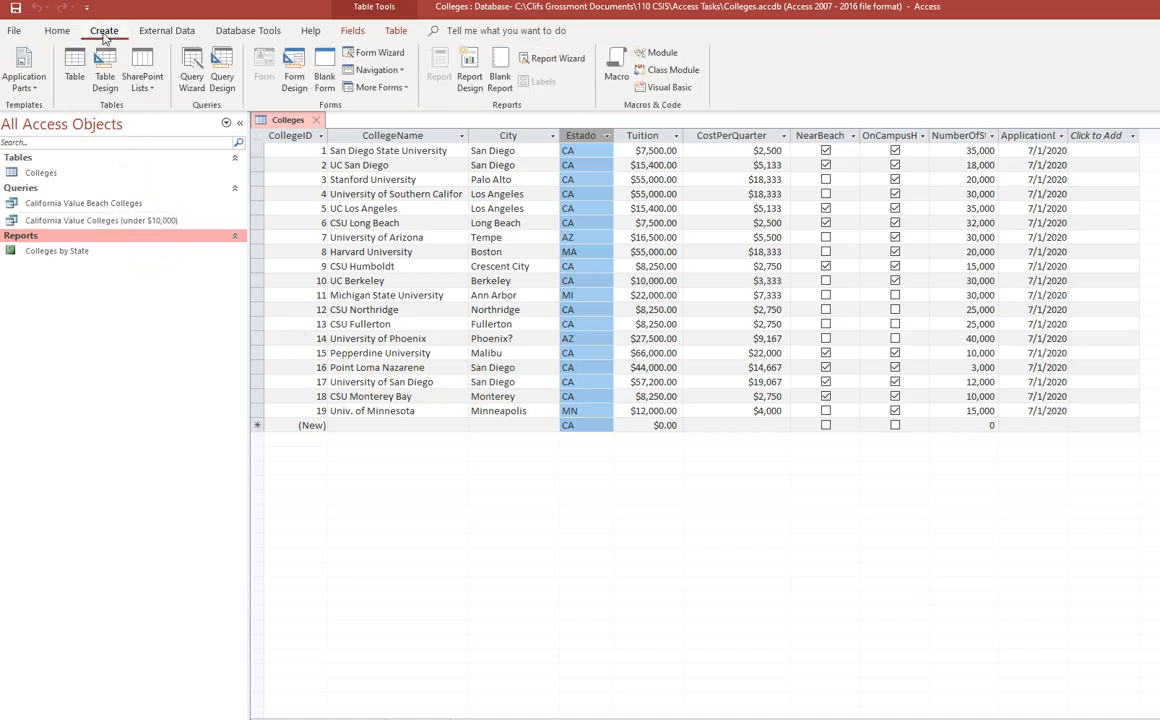
click(375, 55)
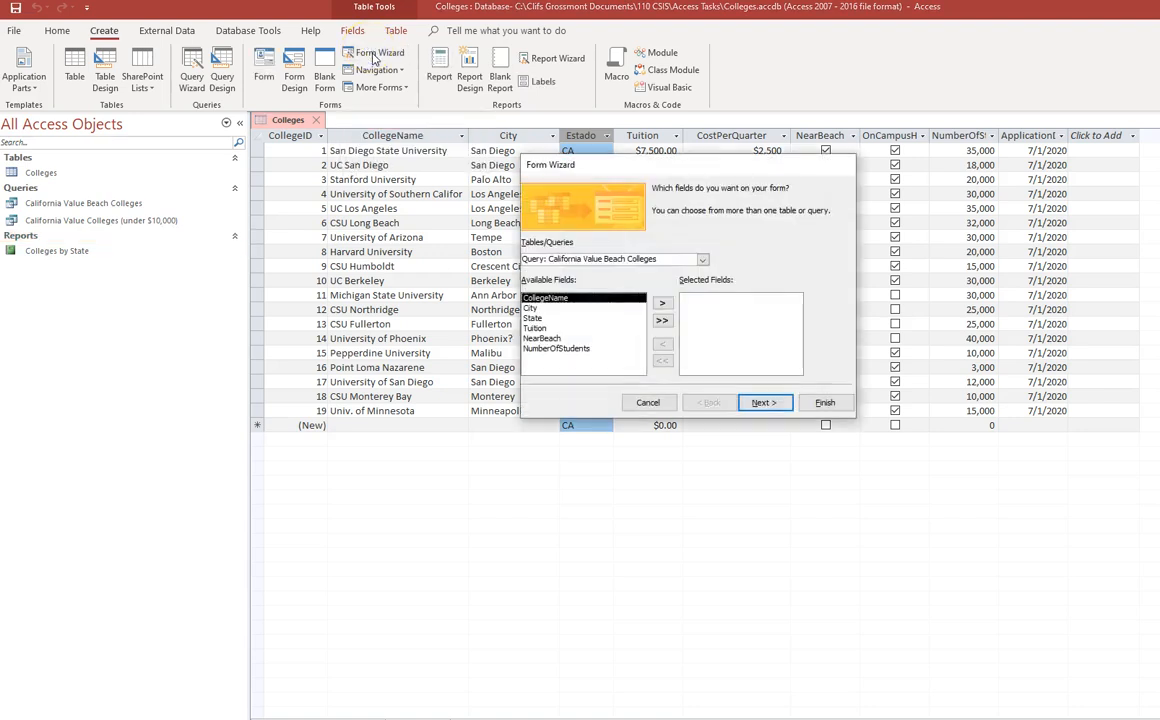
click(704, 260)
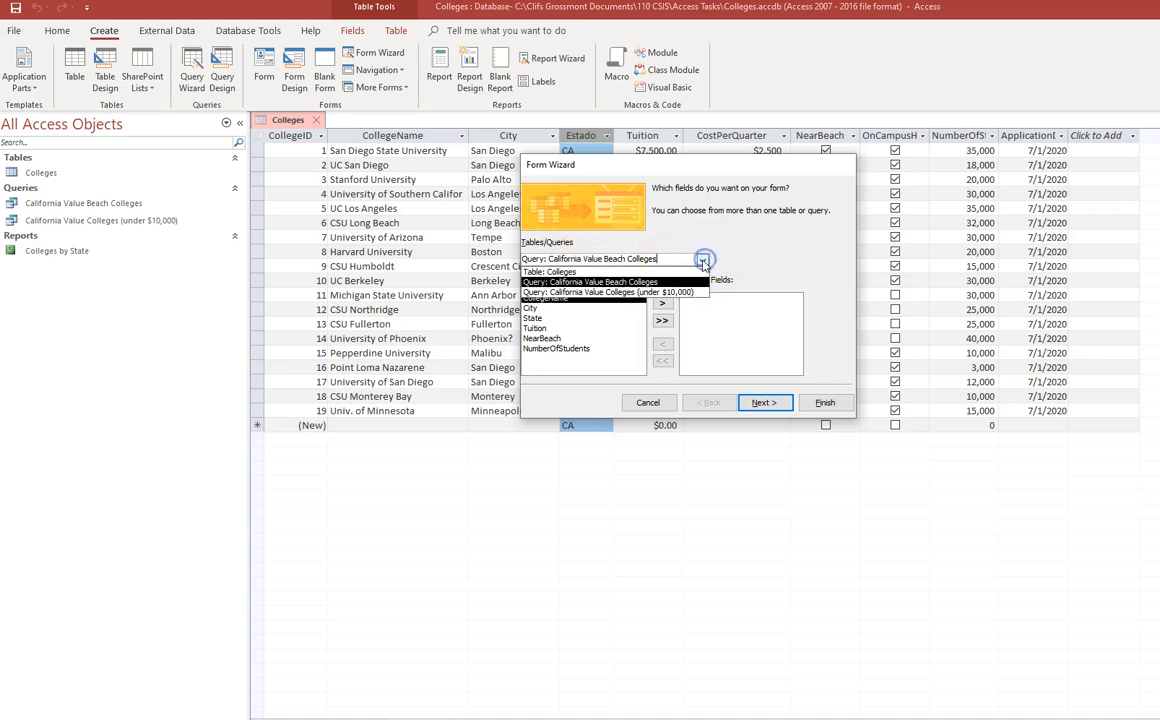
click(572, 273)
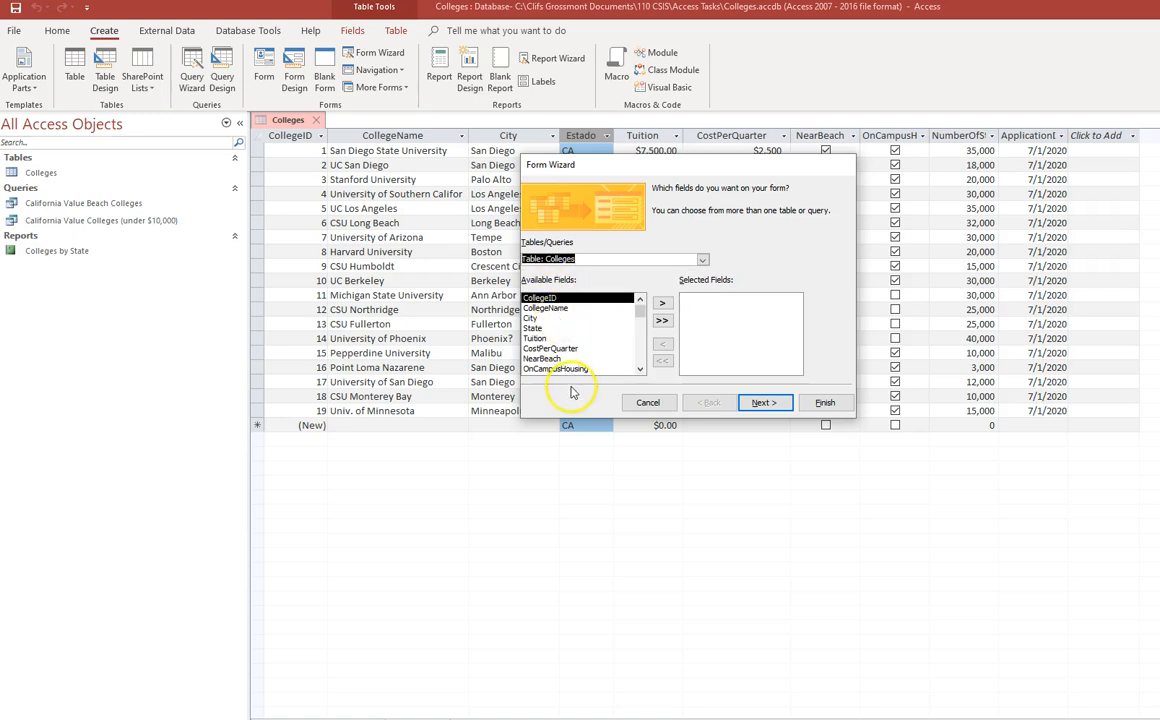
click(663, 321)
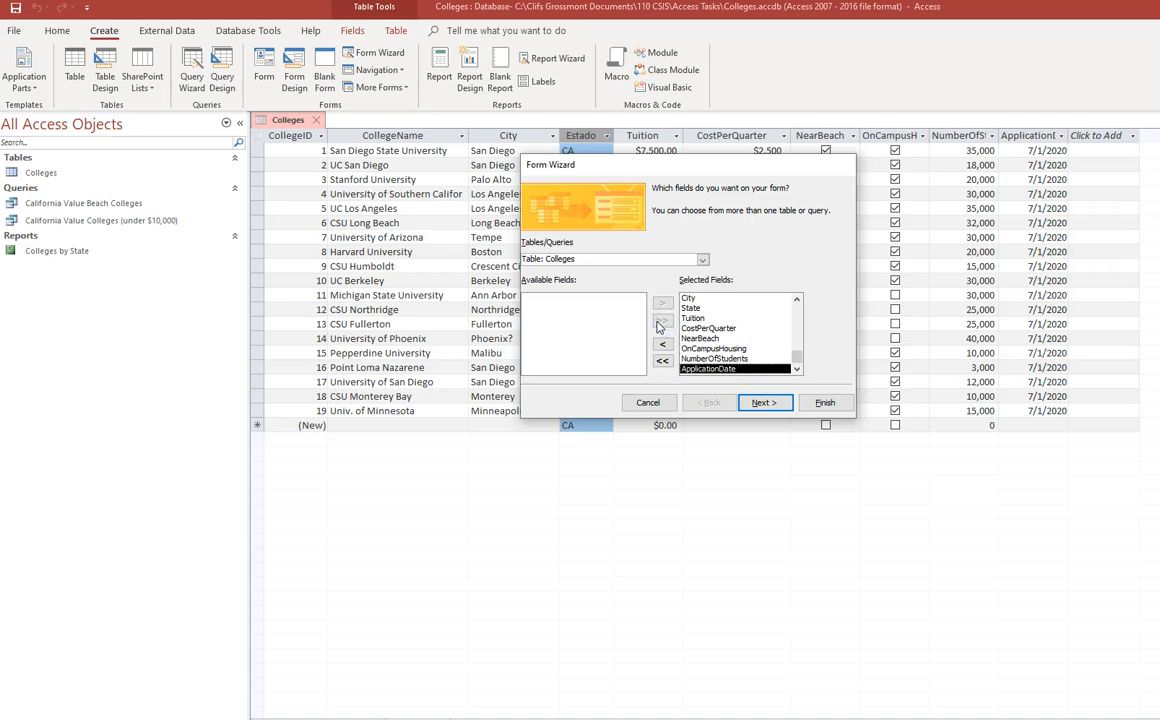
click(764, 402)
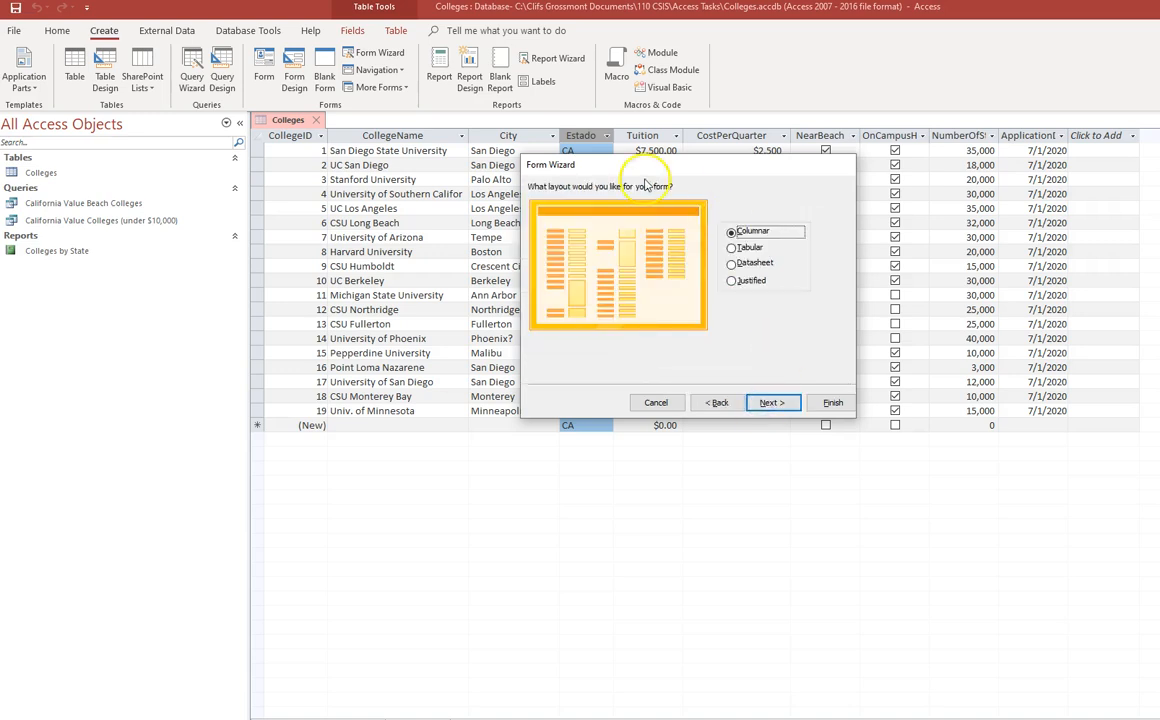
Keep the Columnar layout and finish the form with the title Colleges, opening it to view information.
click(780, 404)
click(698, 204)
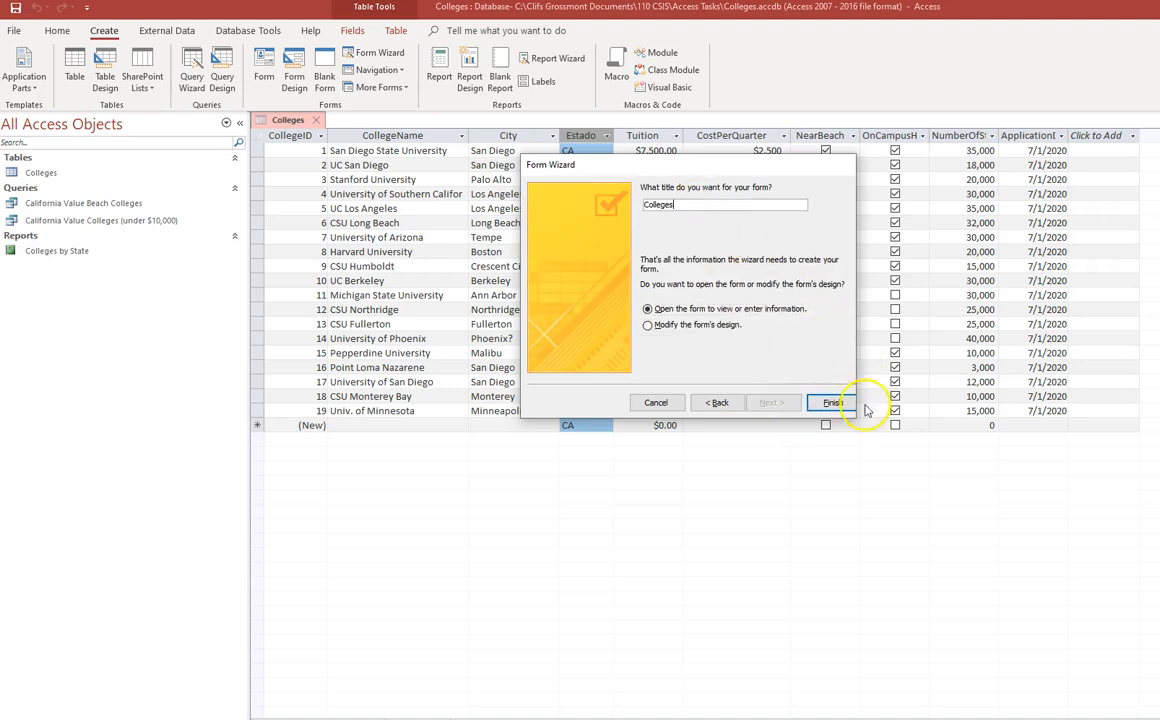
click(833, 403)
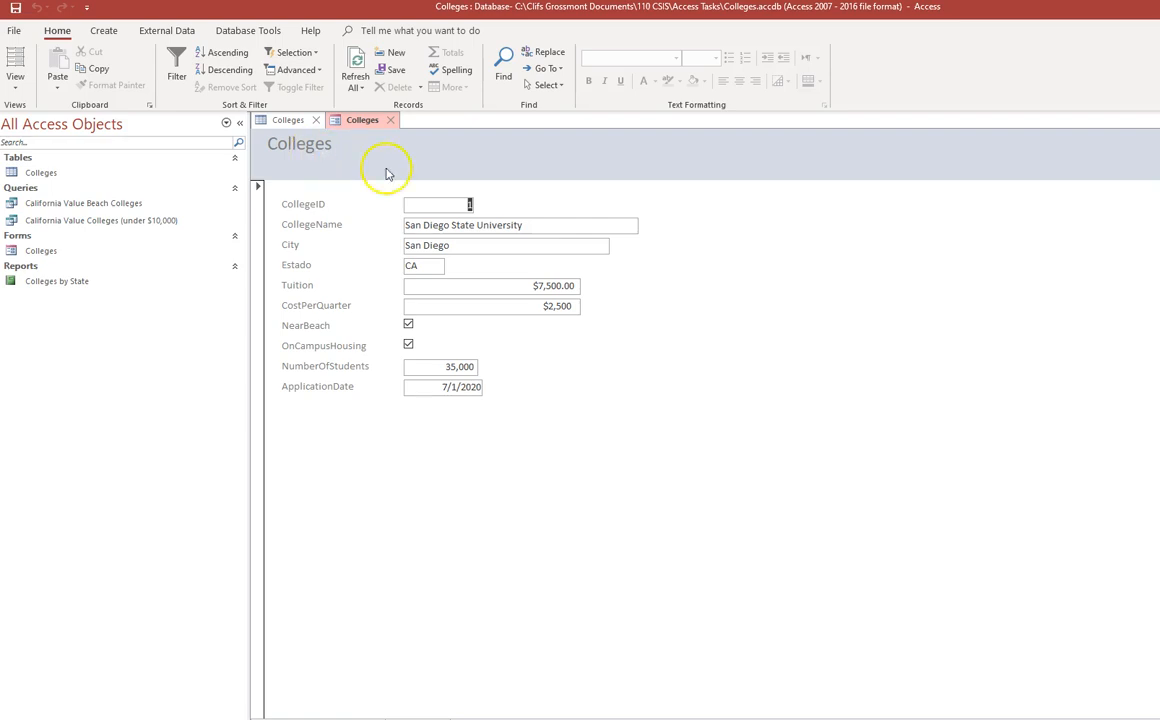
In Design View, widen the Form Header title to about 3.1 inches and change its text to "Colleges - 4 Year".
click(15, 80)
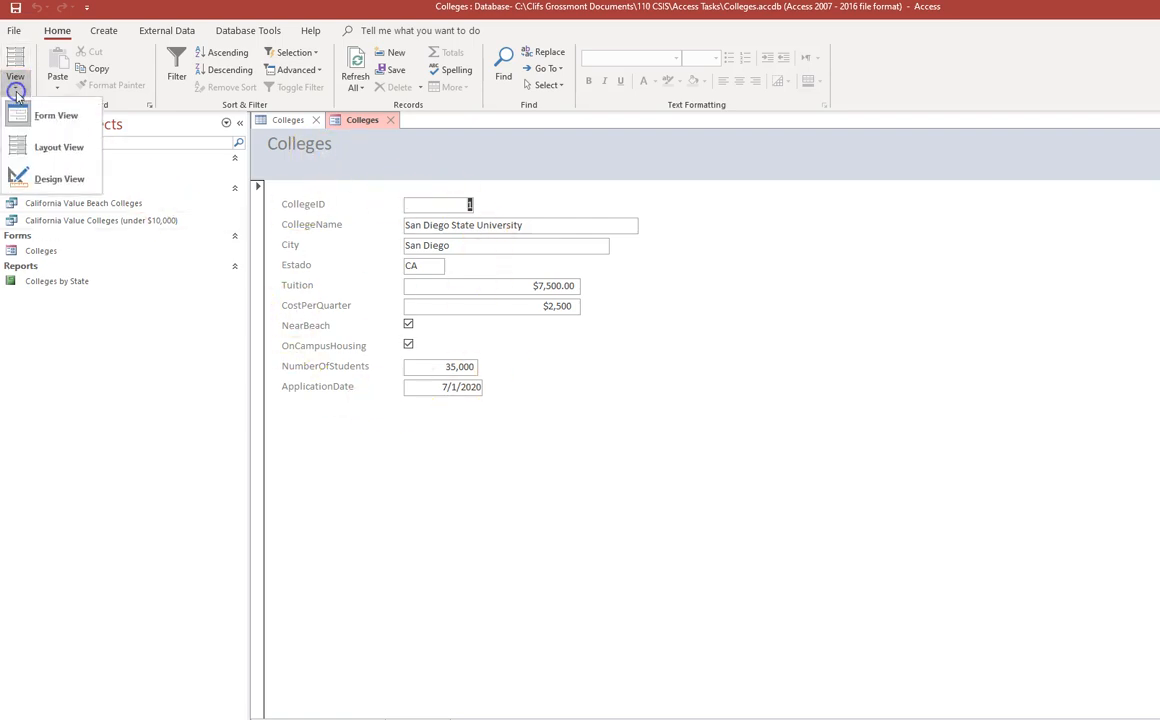
click(39, 181)
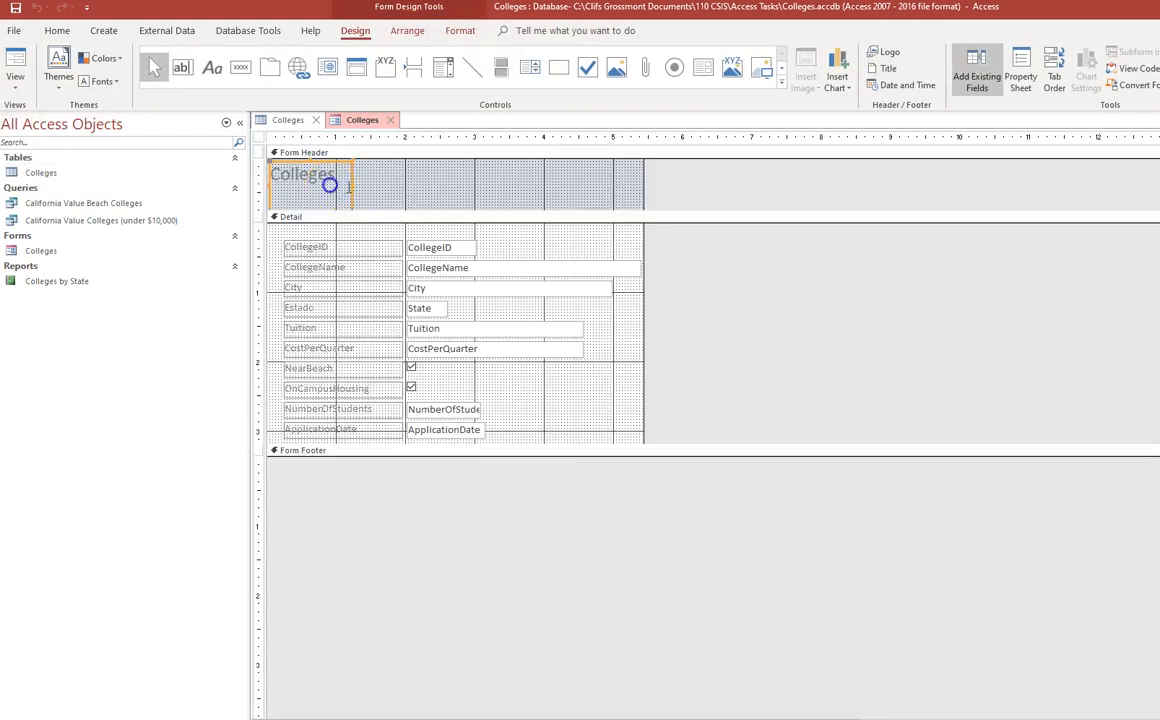
drag(353, 186, 484, 197)
click(357, 176)
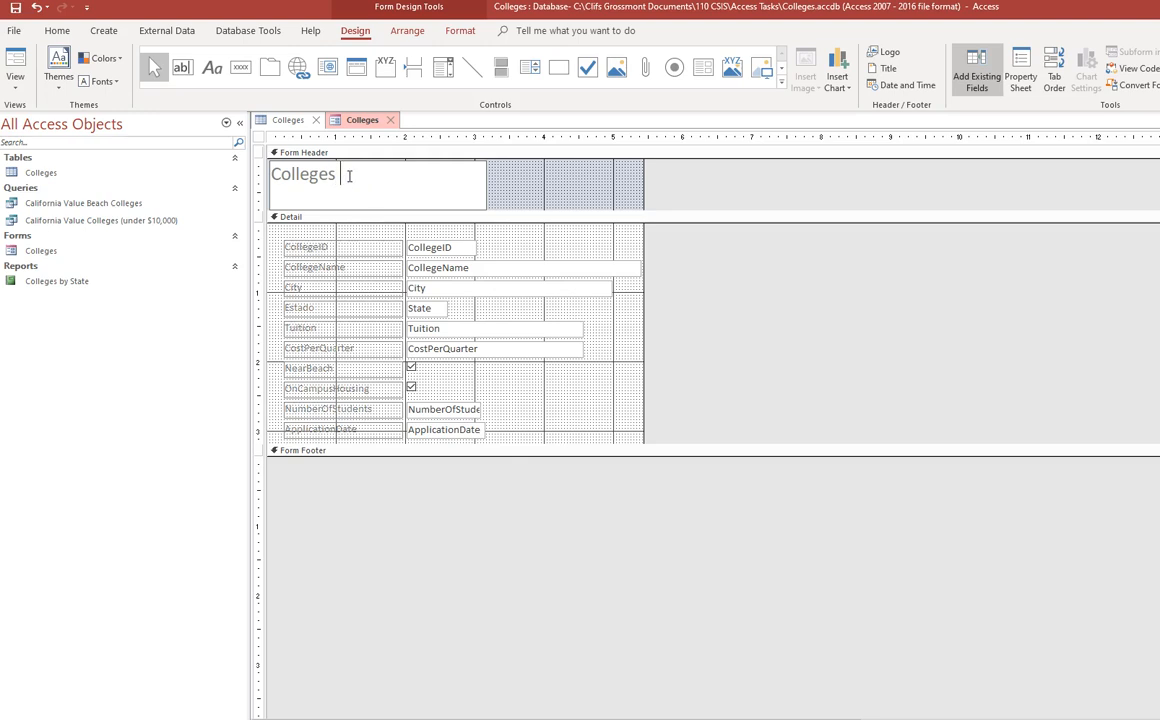
text(- 4 Year)
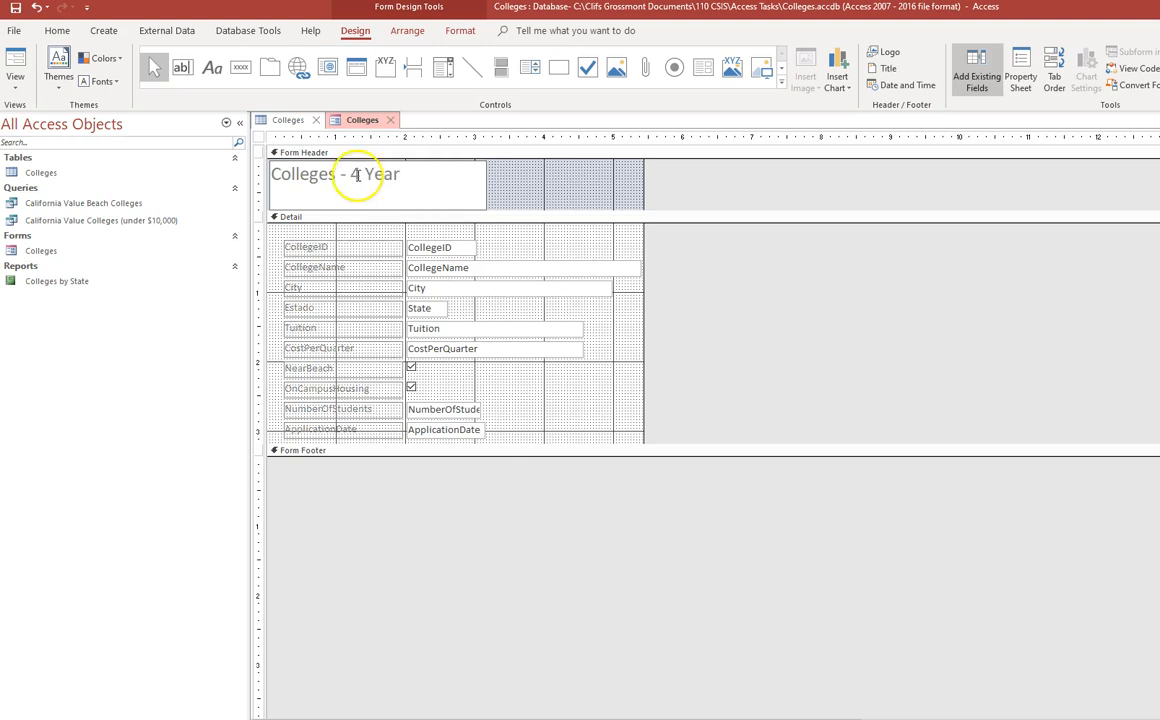
Narrow the Tuition and CostPerQuarter fields in the Detail section to about 1 inch each.
click(518, 328)
drag(583, 328, 476, 328)
click(560, 348)
drag(583, 348, 476, 348)
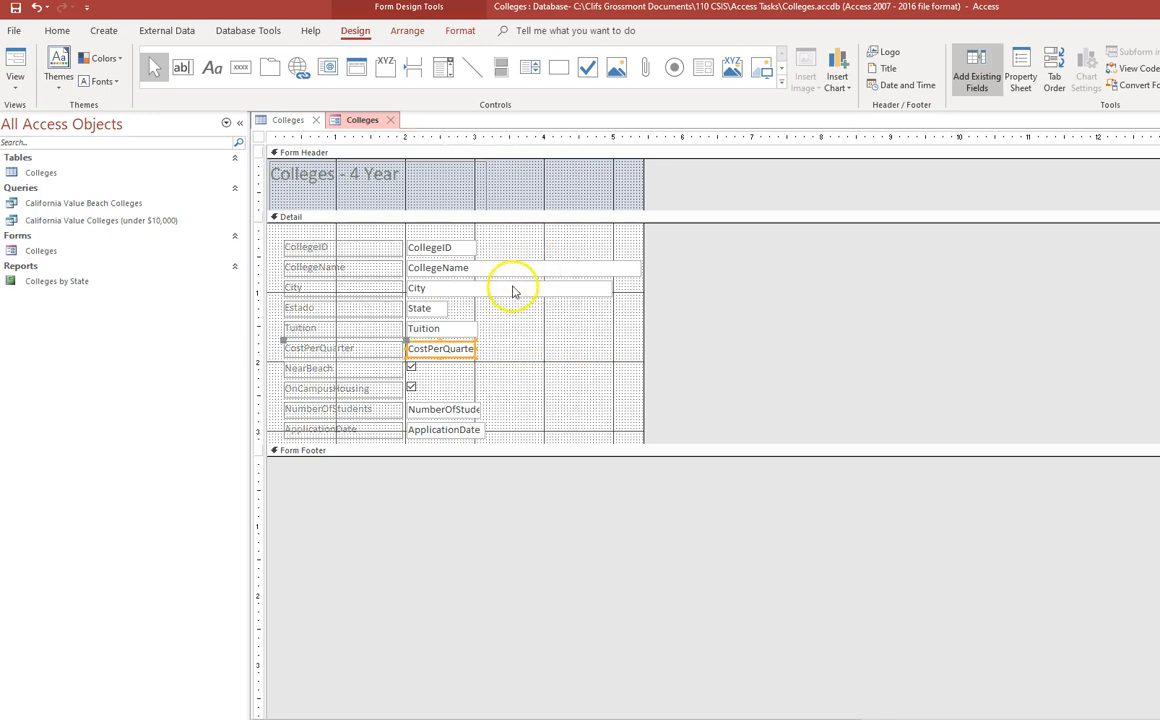
Widen the form to about 8.4 inches and extend the Detail section to about 4 inches in height.
drag(641, 319, 847, 329)
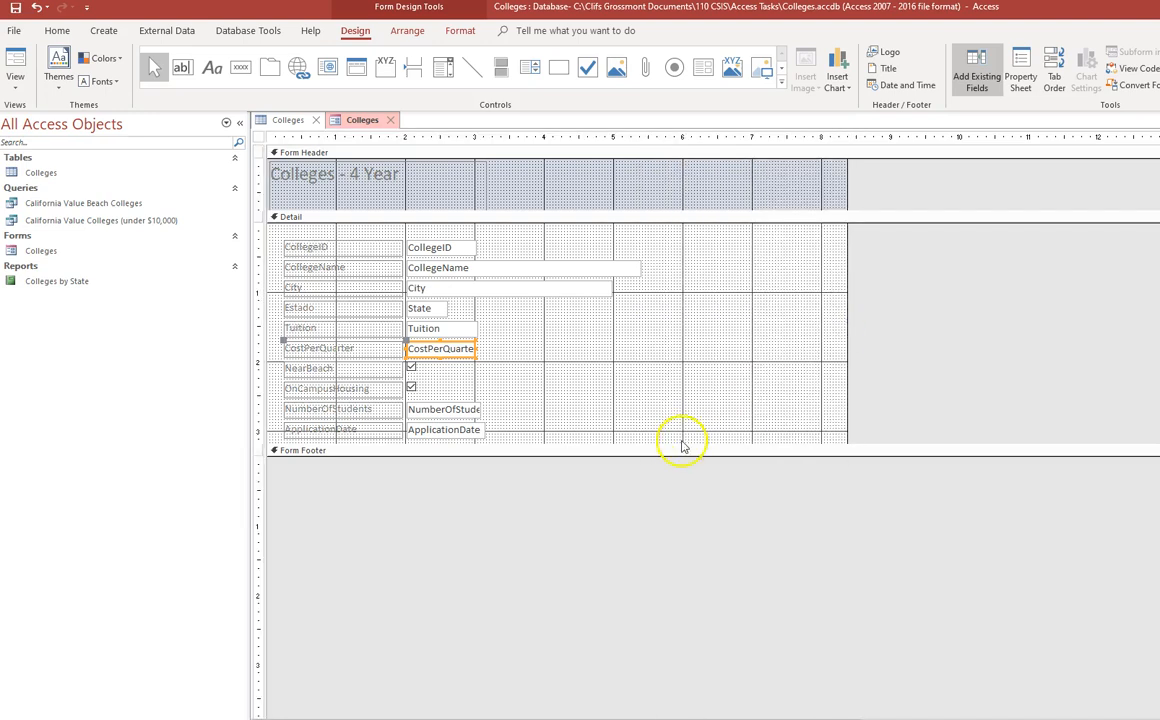
drag(678, 444, 676, 497)
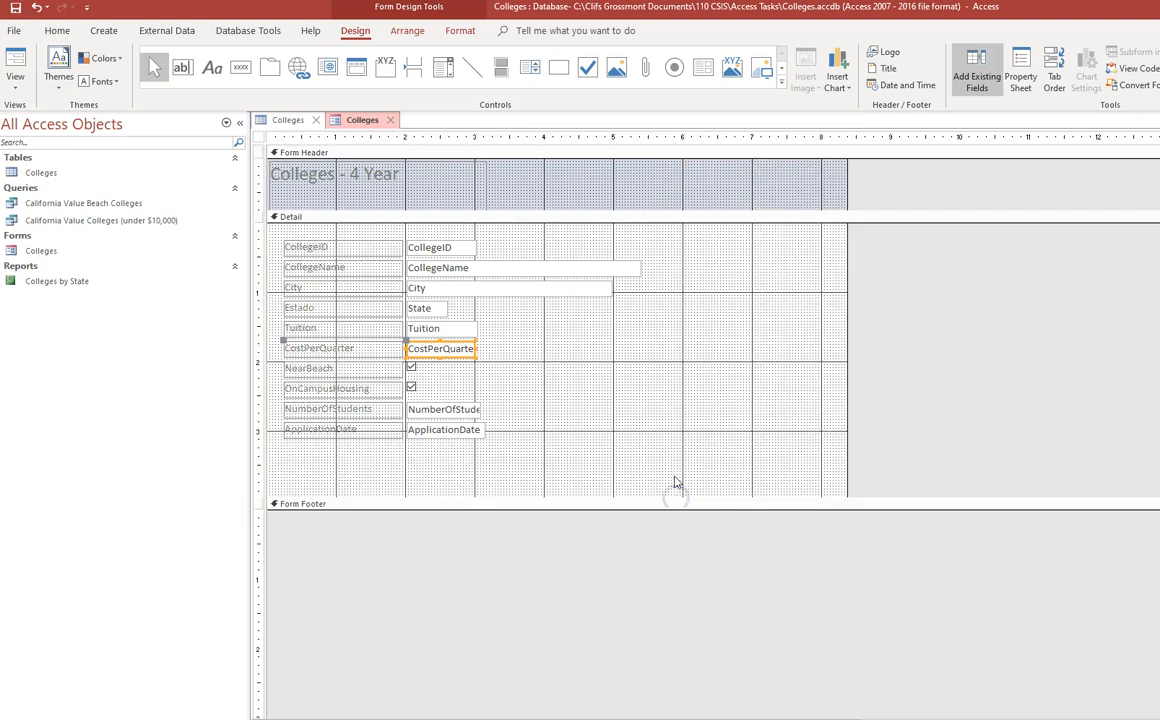
Set the Form Header's background to light blue and the Detail section's background to light green.
right_click(678, 195)
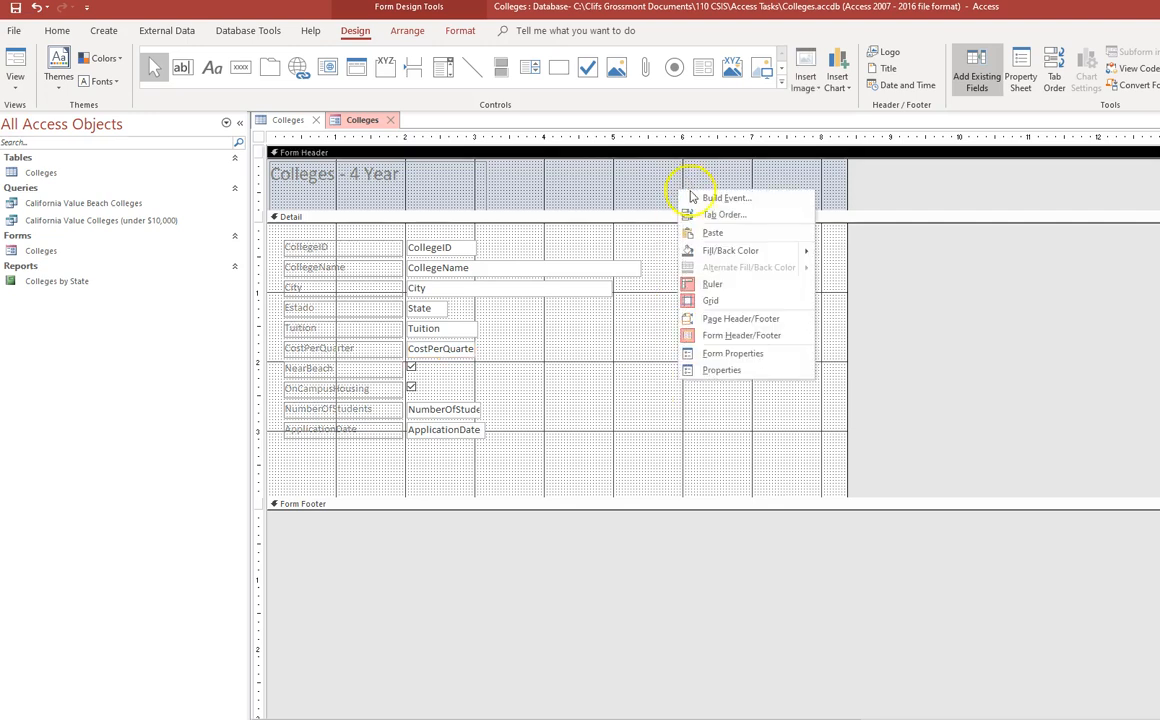
mouse_move(725, 251)
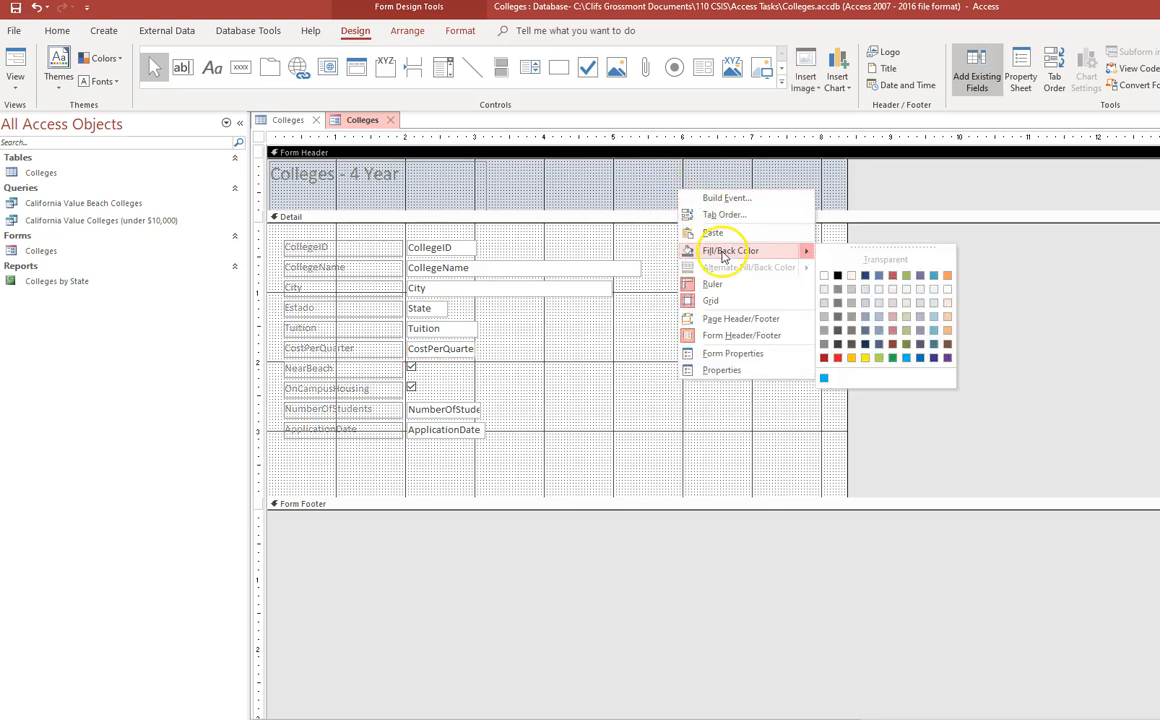
click(935, 303)
right_click(667, 325)
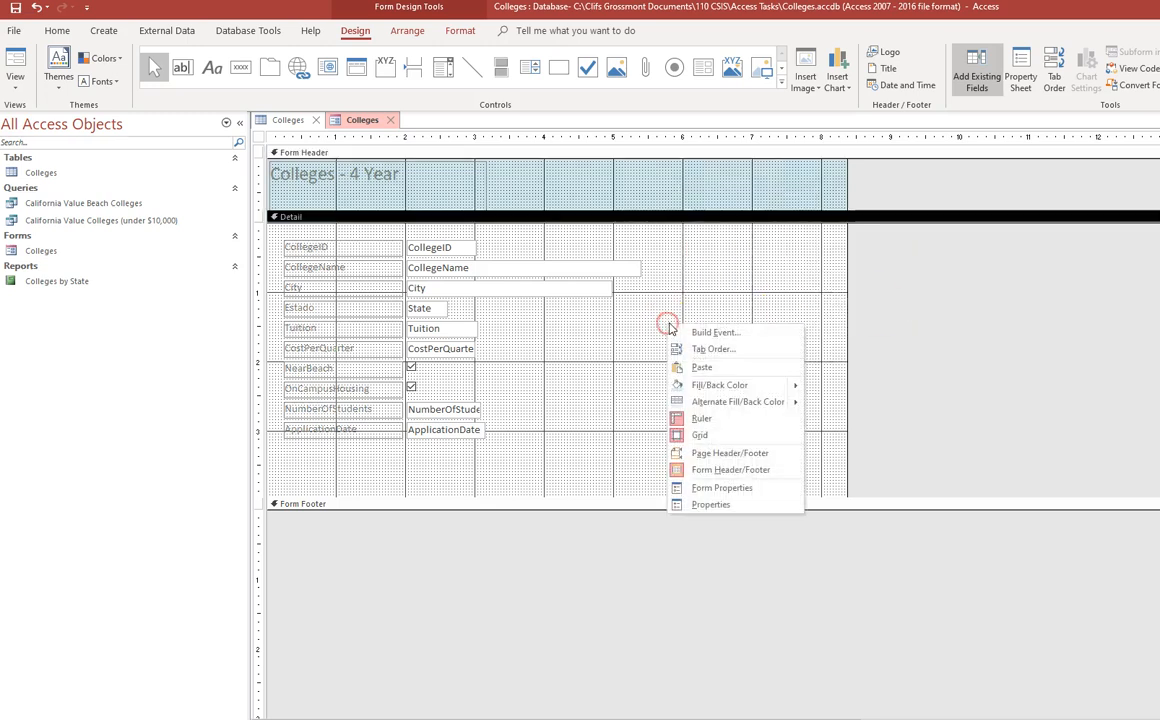
mouse_move(733, 390)
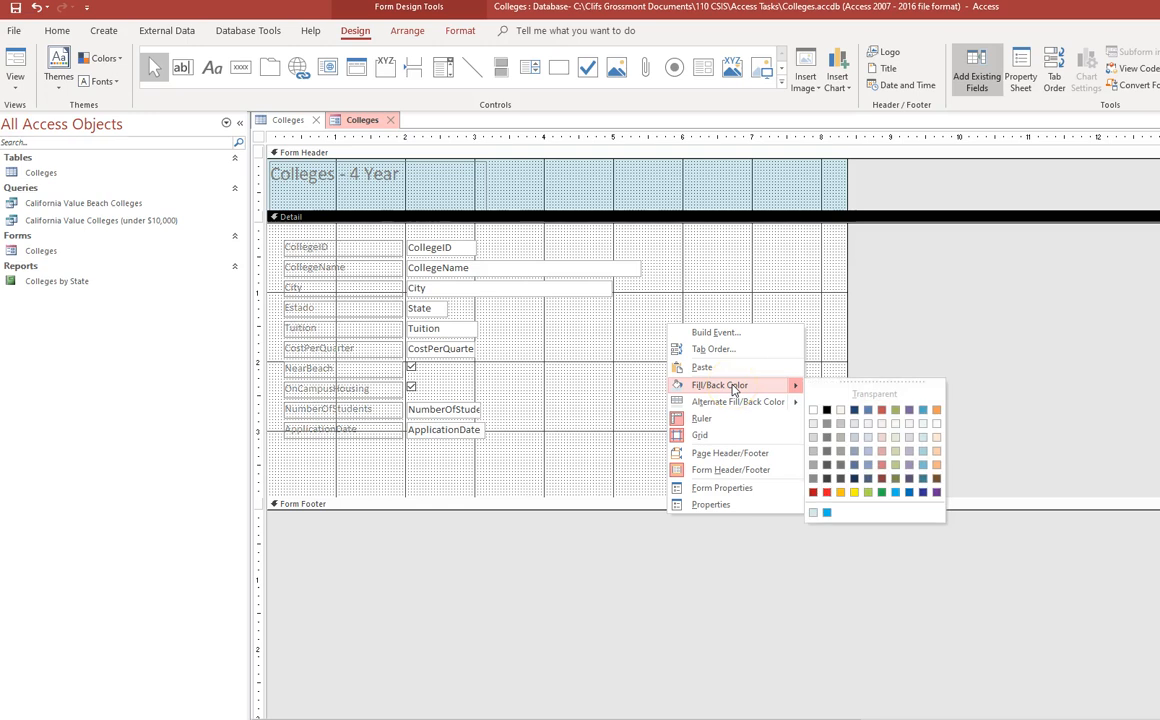
click(896, 438)
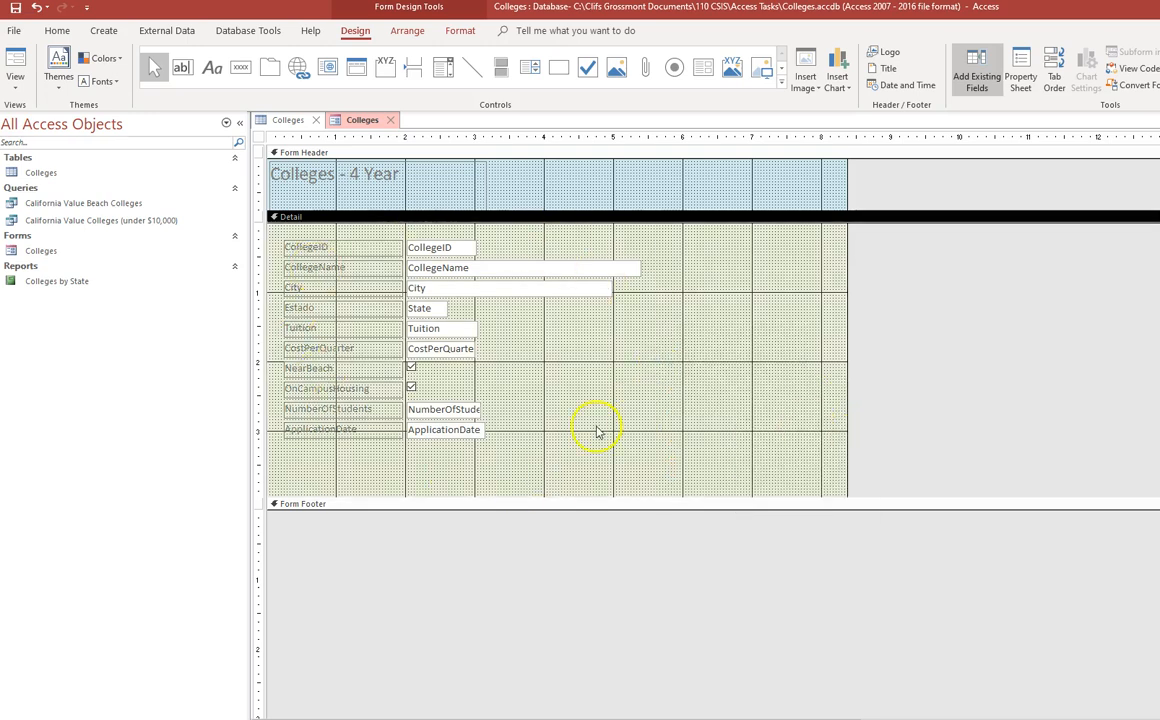
Preview the recolored Colleges form in Form View and return it to Design View.
click(16, 66)
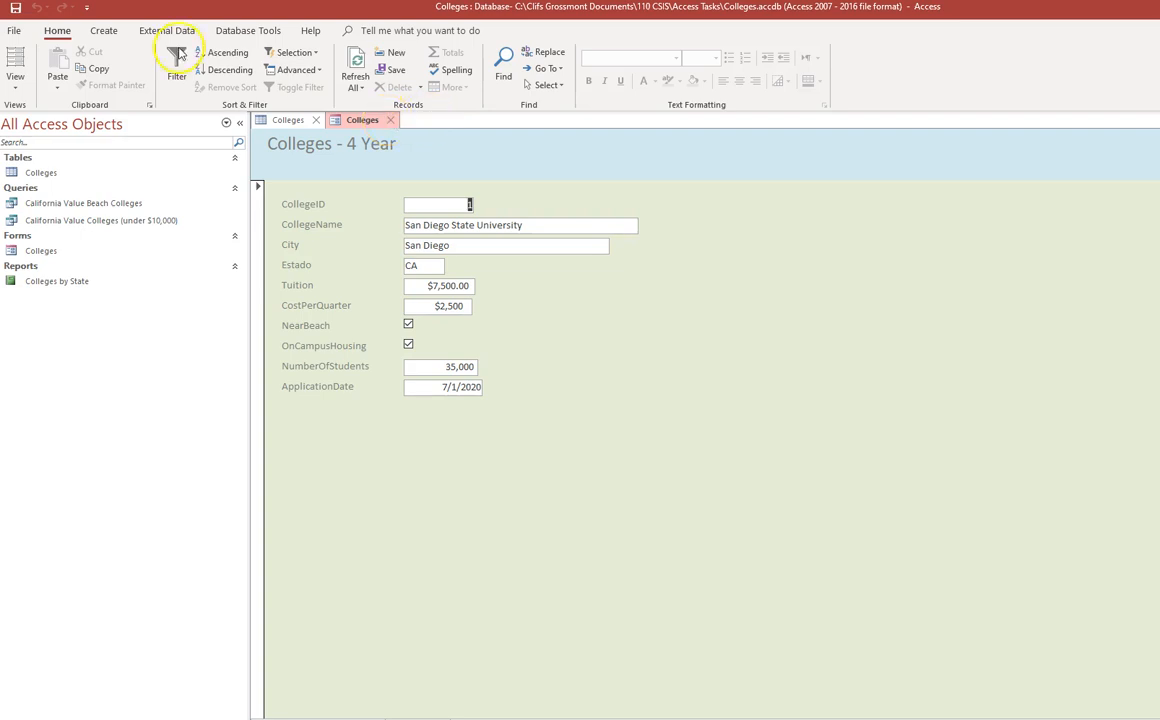
click(15, 82)
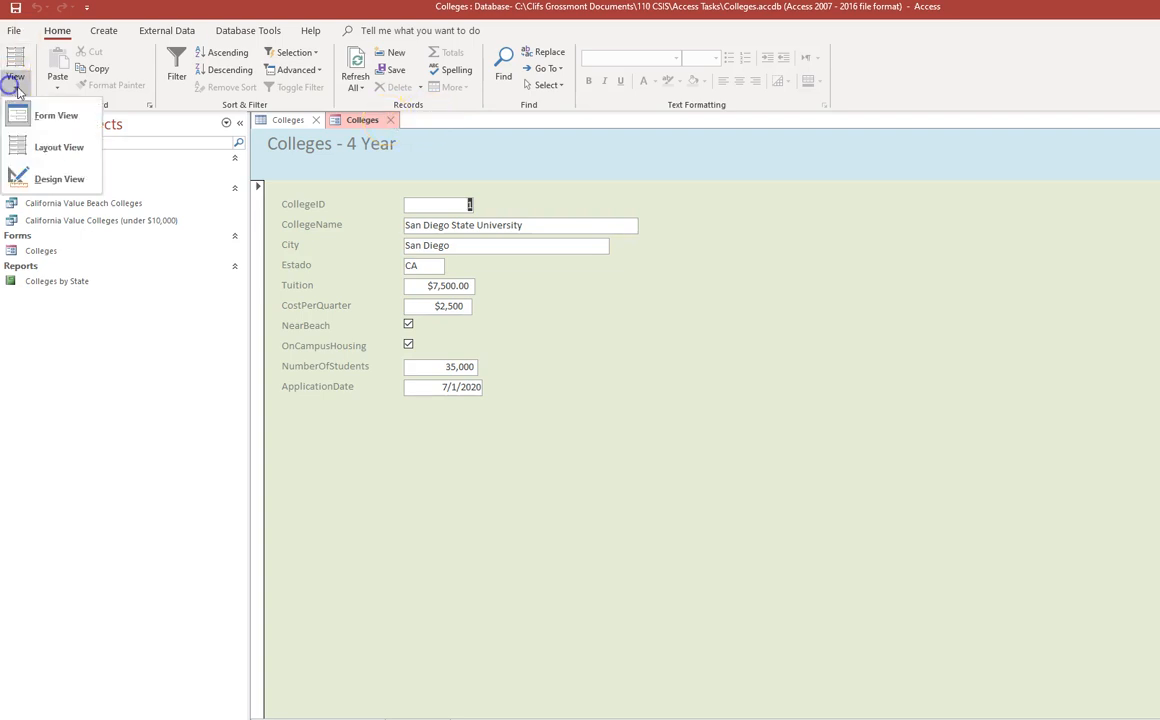
click(36, 178)
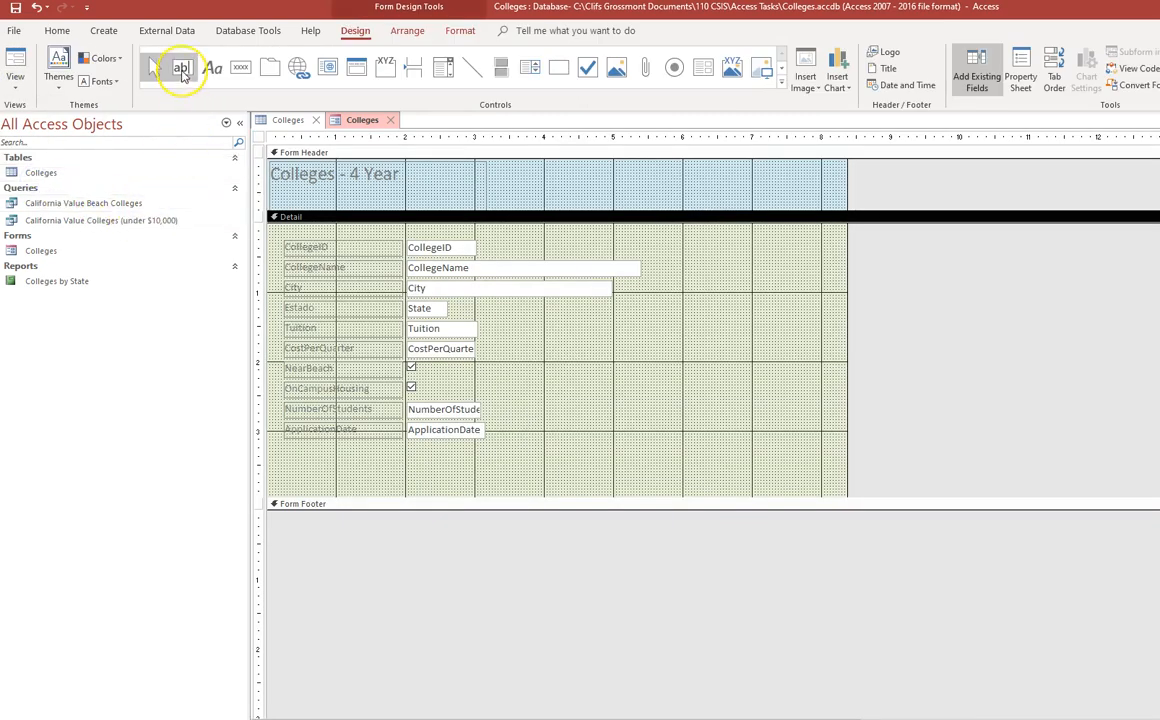
click(230, 76)
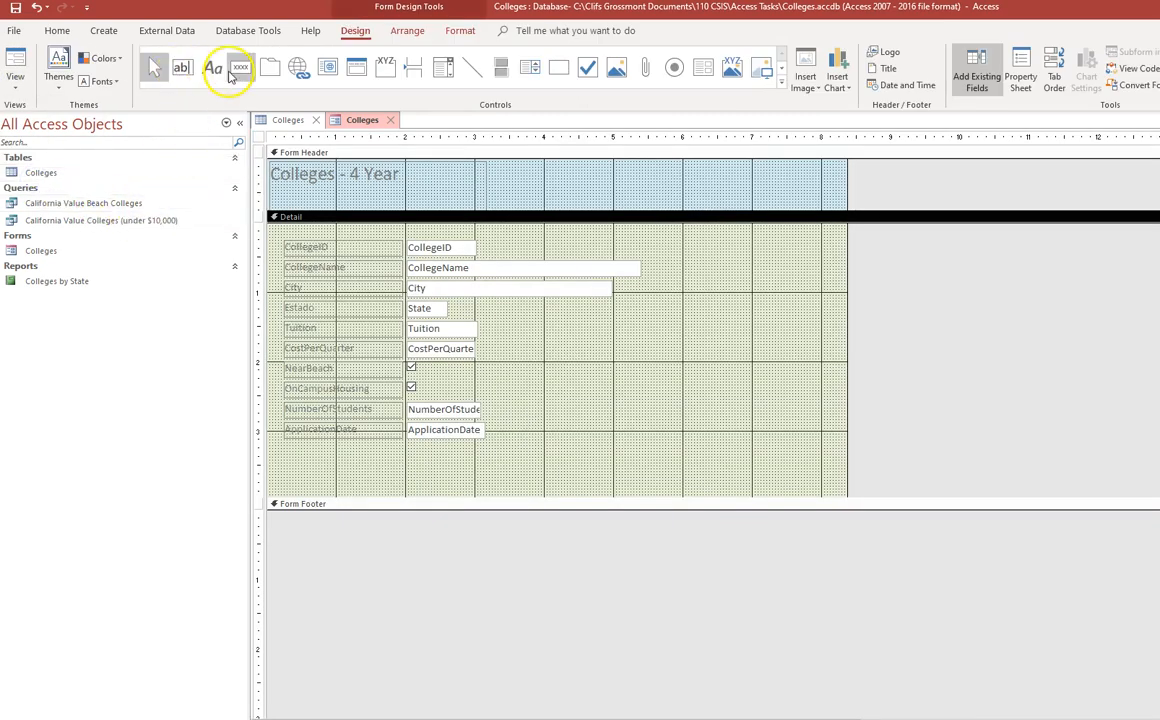
click(268, 72)
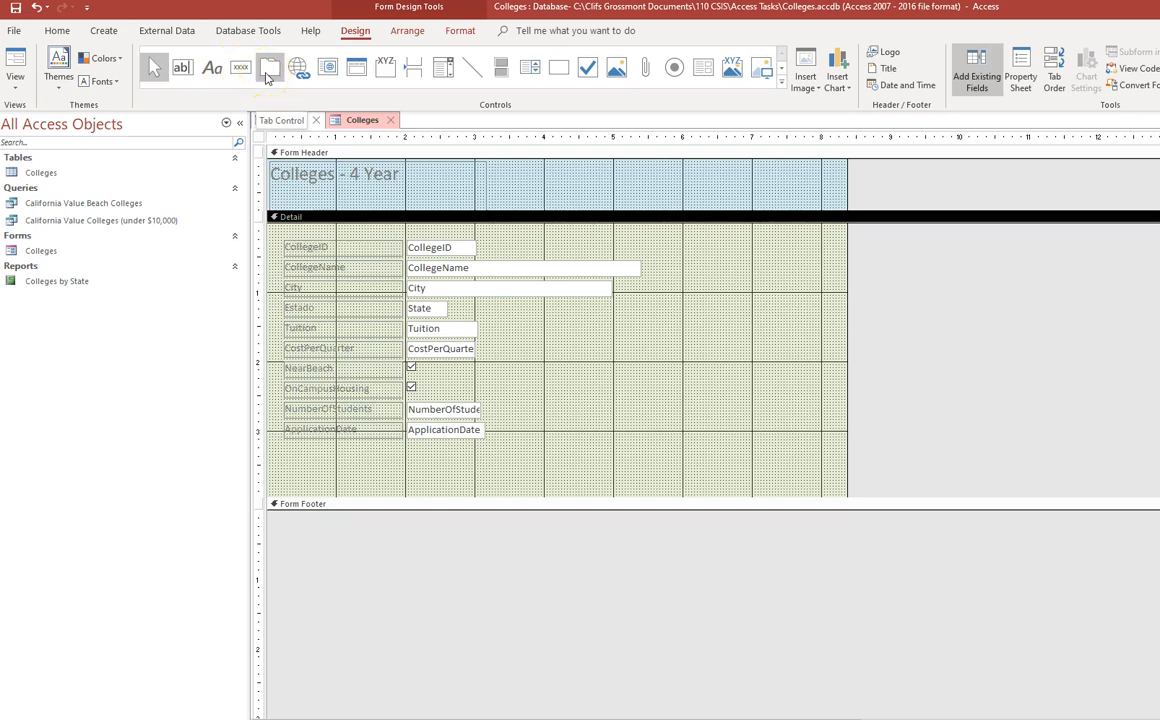
click(616, 69)
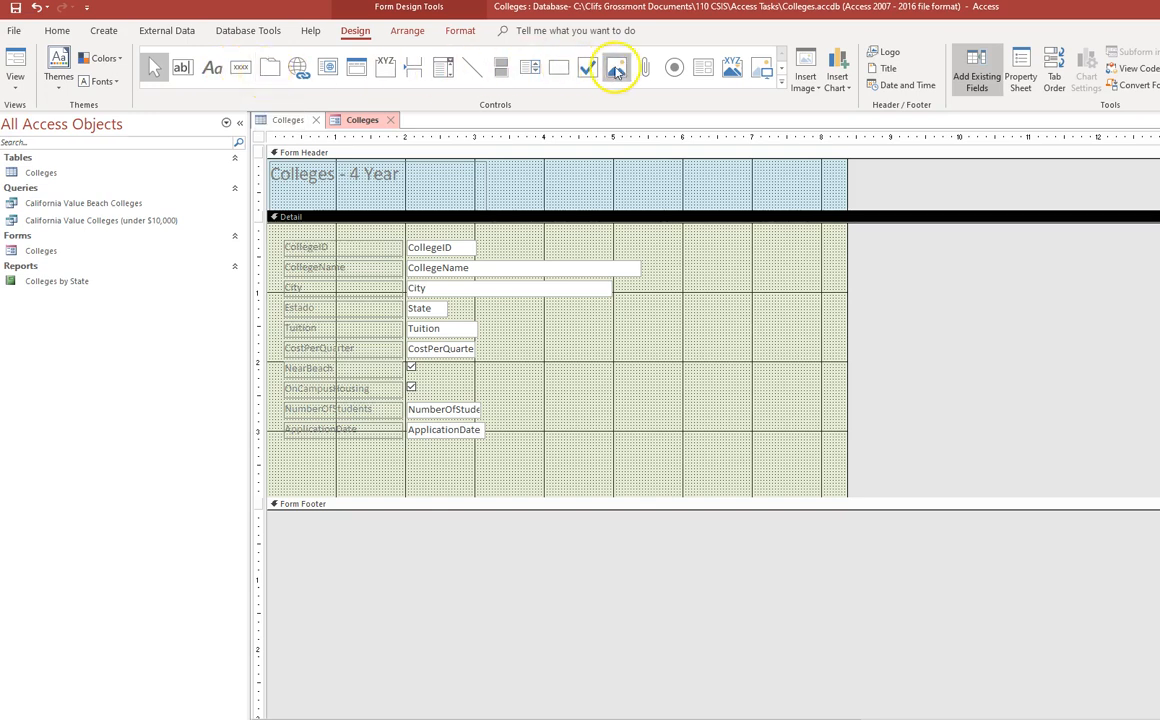
click(646, 69)
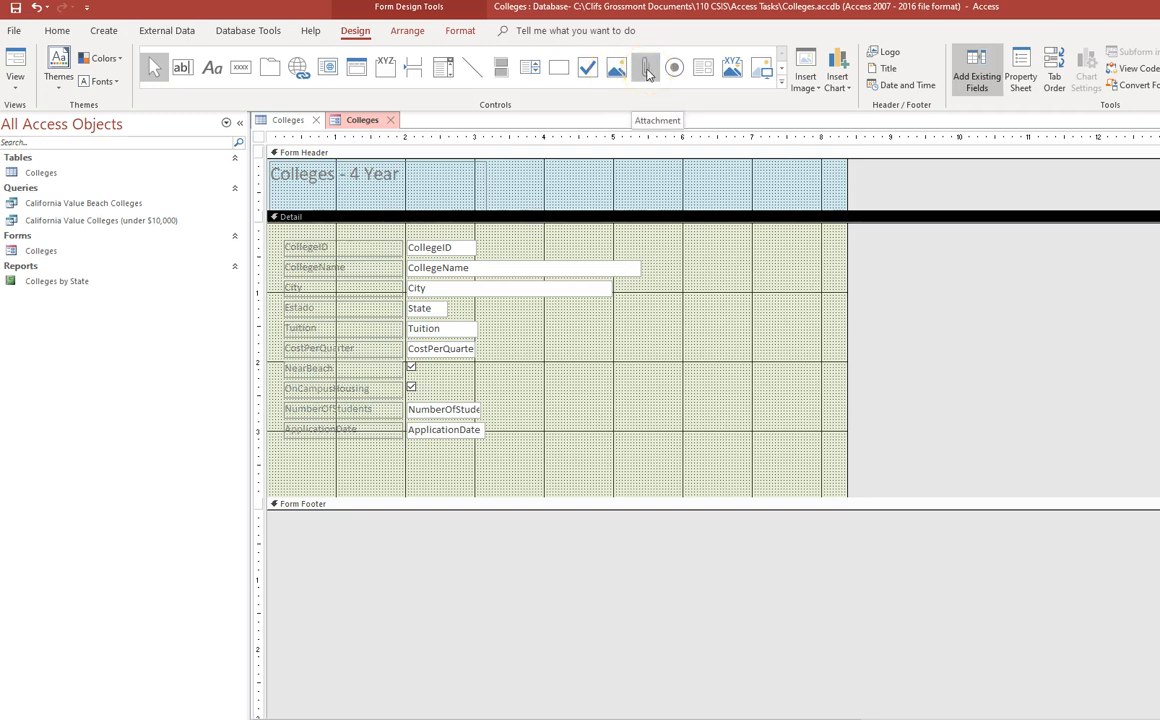
Create an Add New Record command button beside the fields with the text "Add Record" and enlarge it to about 1.5 by 0.7 inches.
click(241, 69)
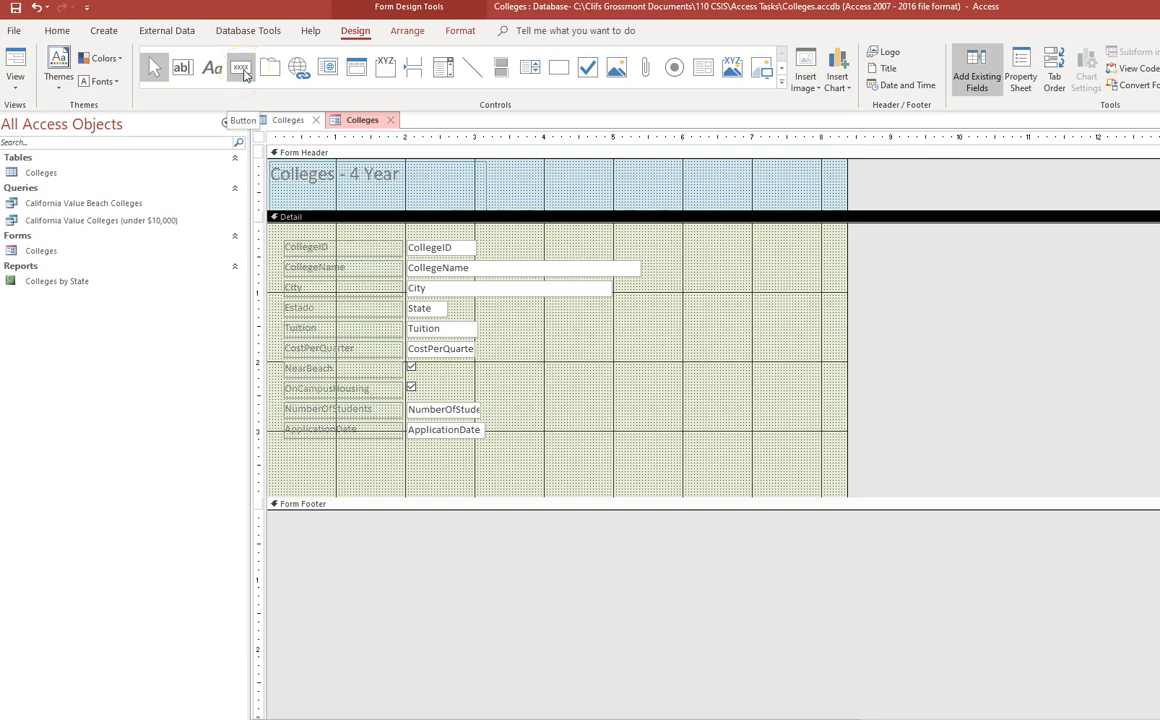
drag(668, 277, 762, 307)
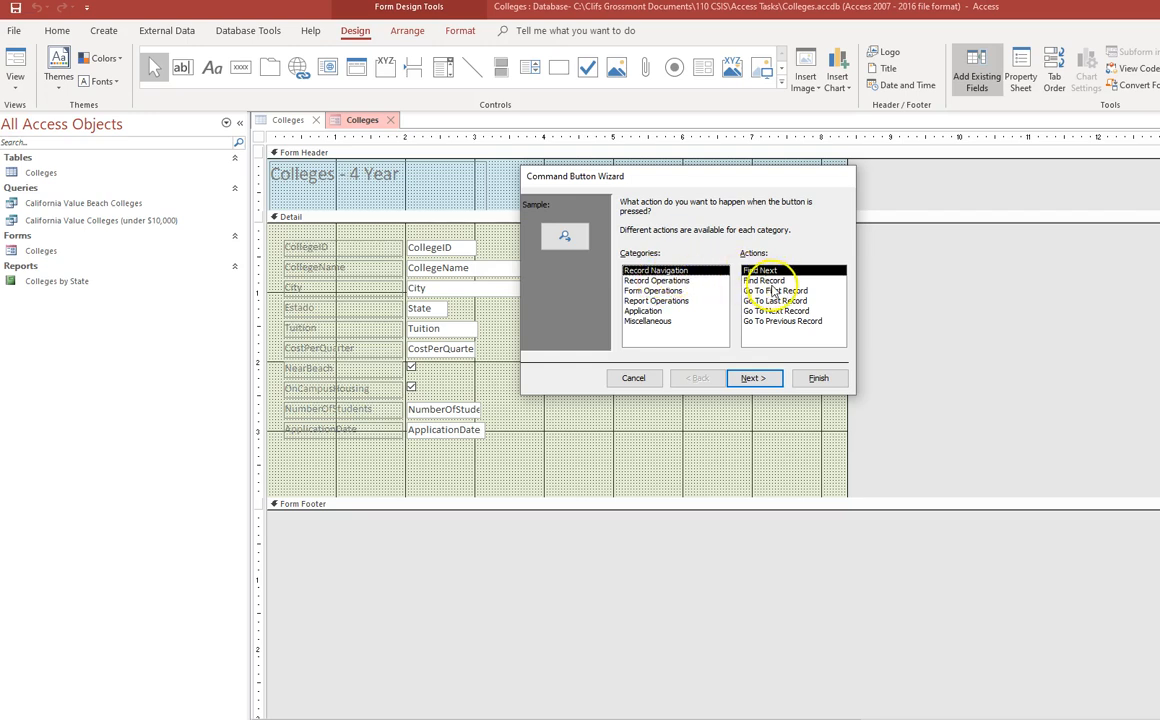
click(659, 283)
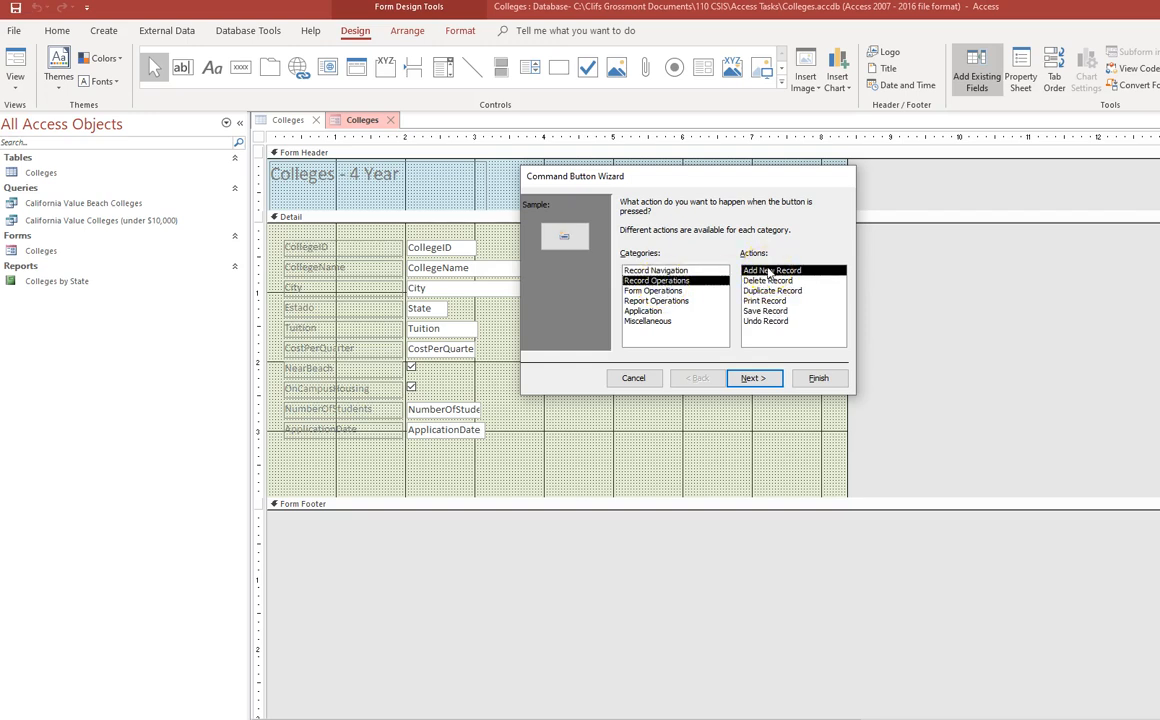
click(752, 378)
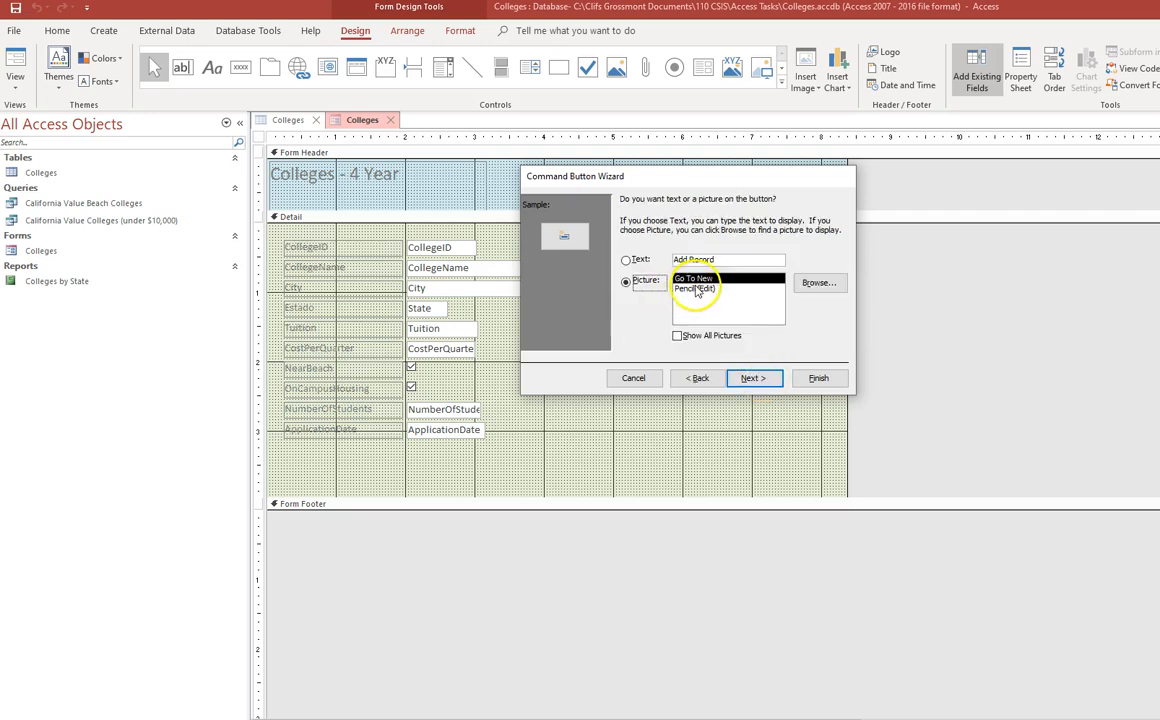
click(626, 261)
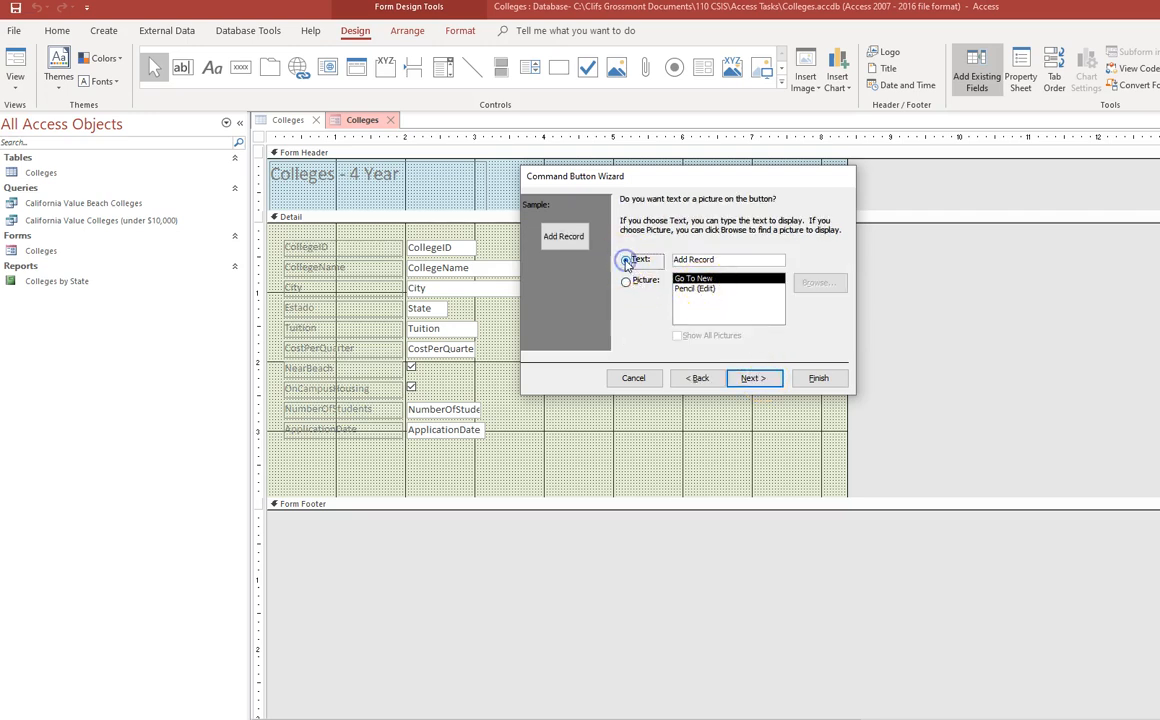
click(755, 378)
click(816, 378)
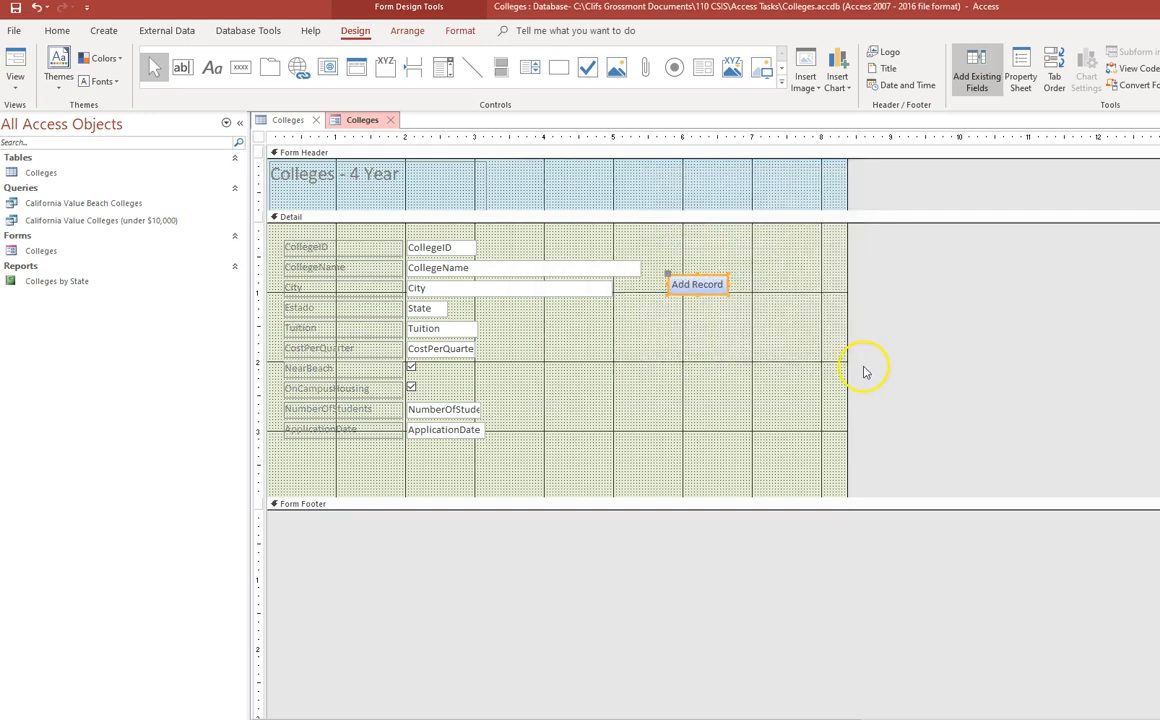
drag(728, 292, 770, 323)
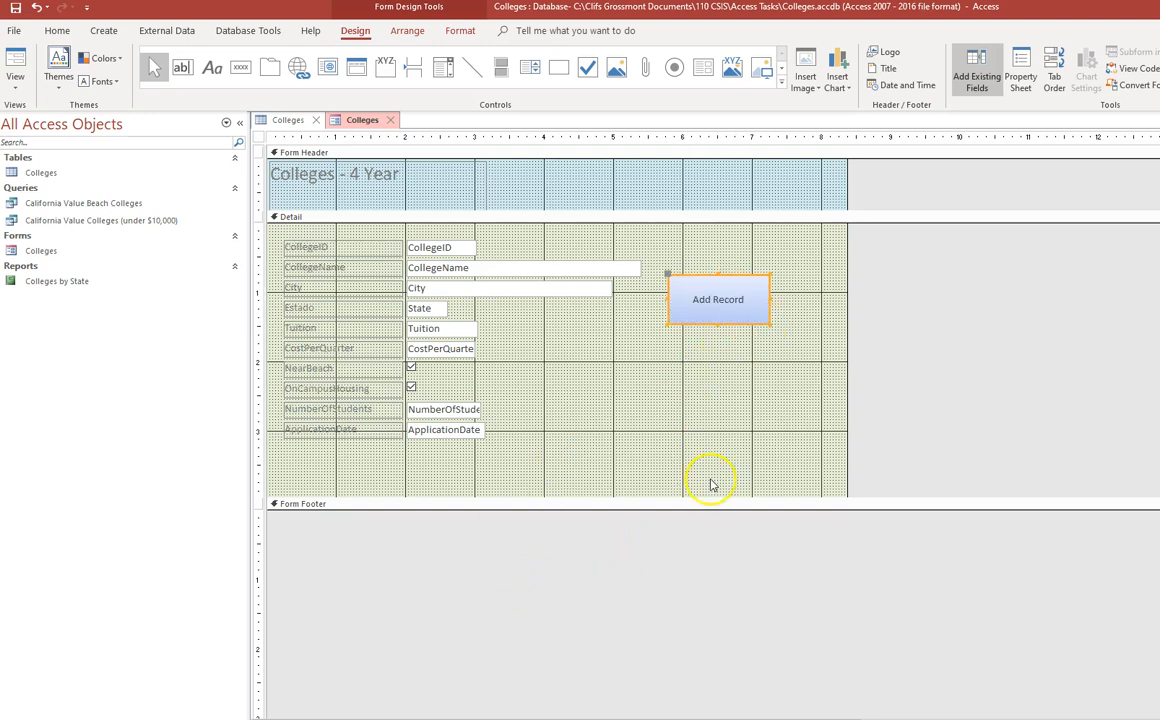
click(705, 358)
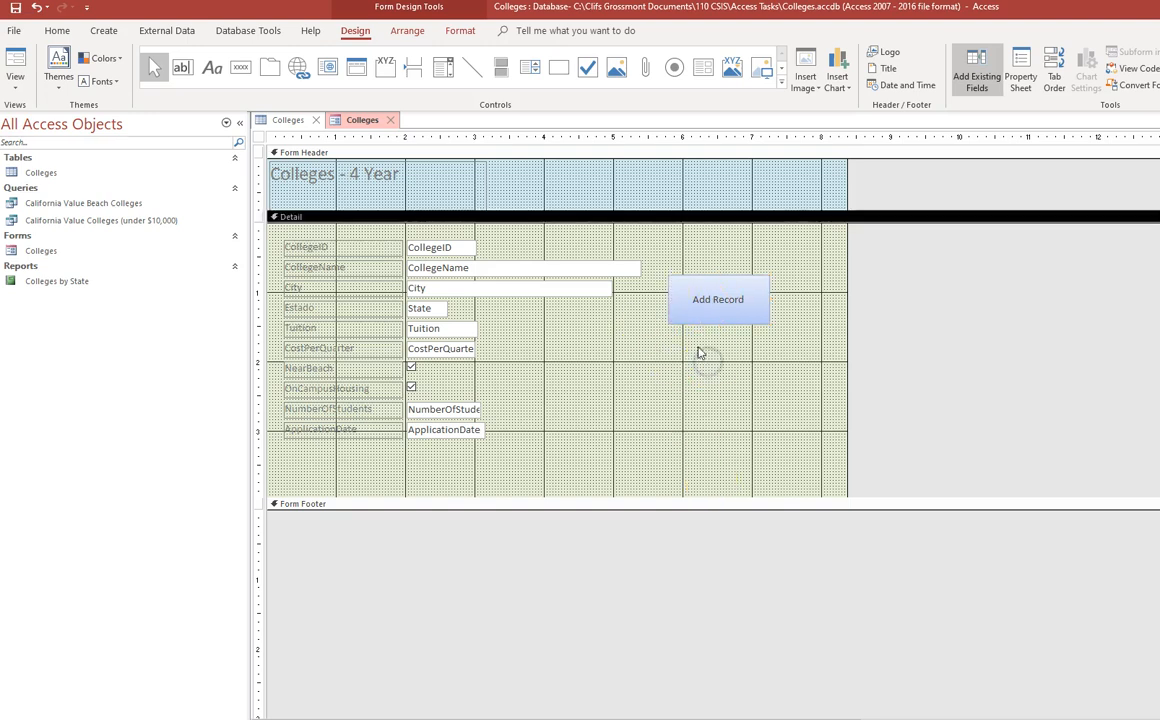
Create a second command button below Add Record that performs the Close Form operation and shows the text "Close Form".
click(242, 70)
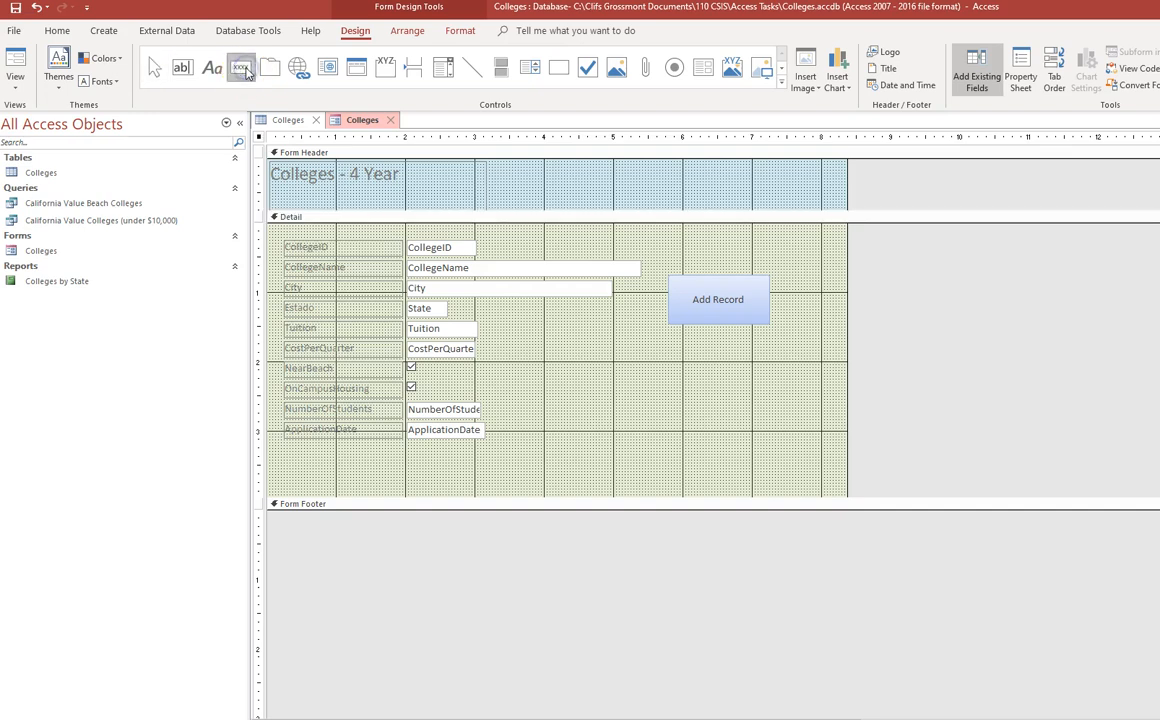
click(673, 352)
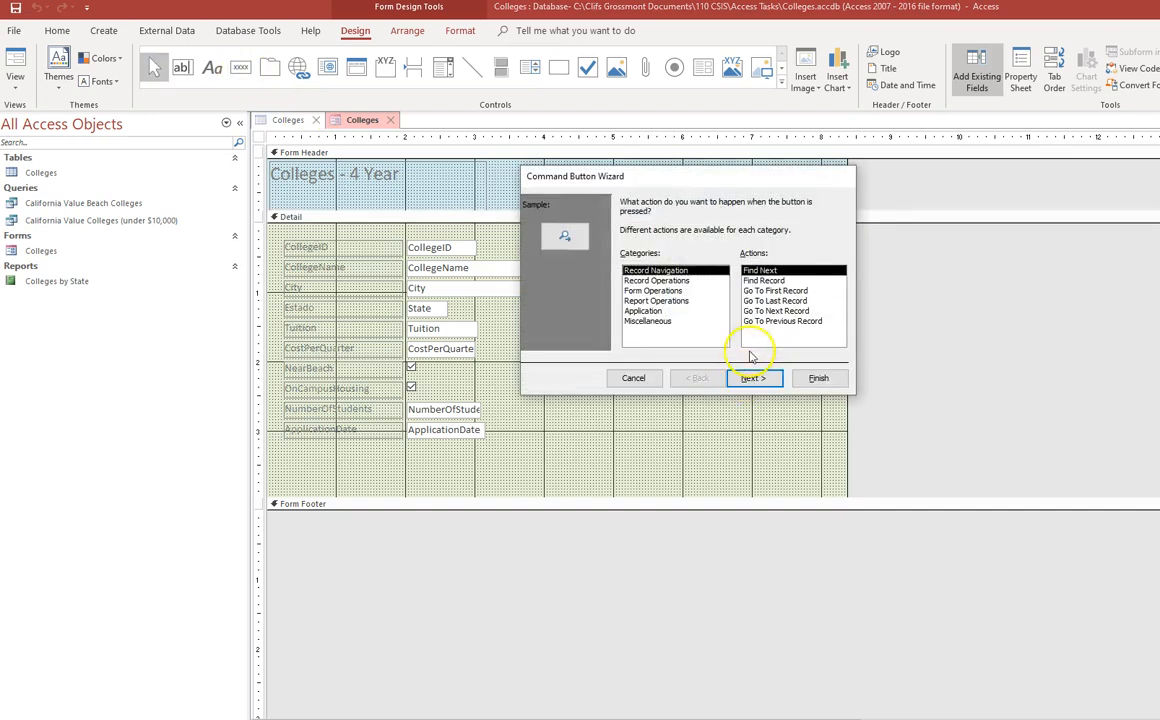
click(674, 290)
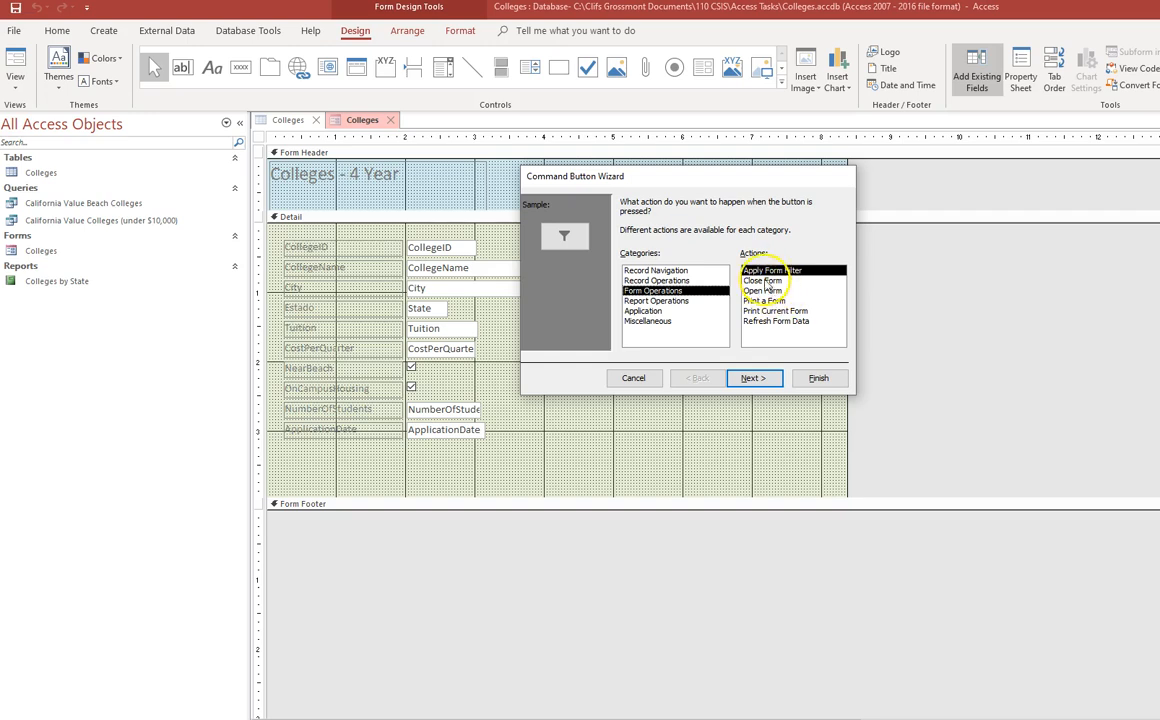
click(765, 281)
click(752, 378)
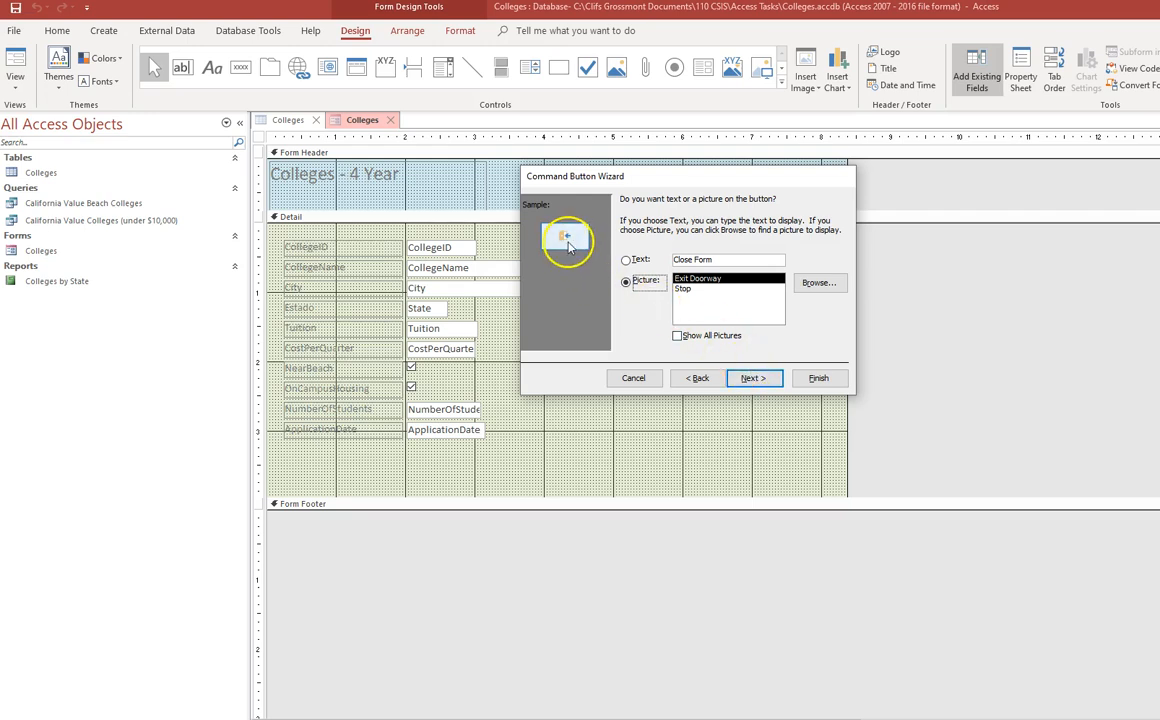
click(681, 290)
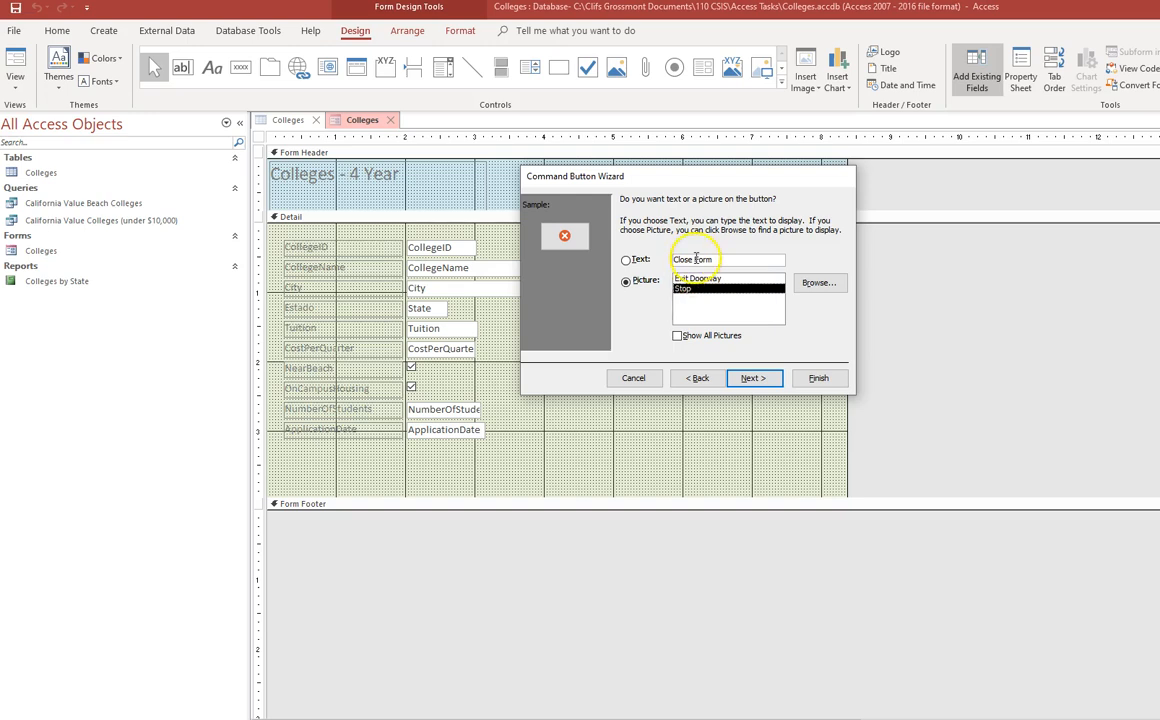
click(627, 260)
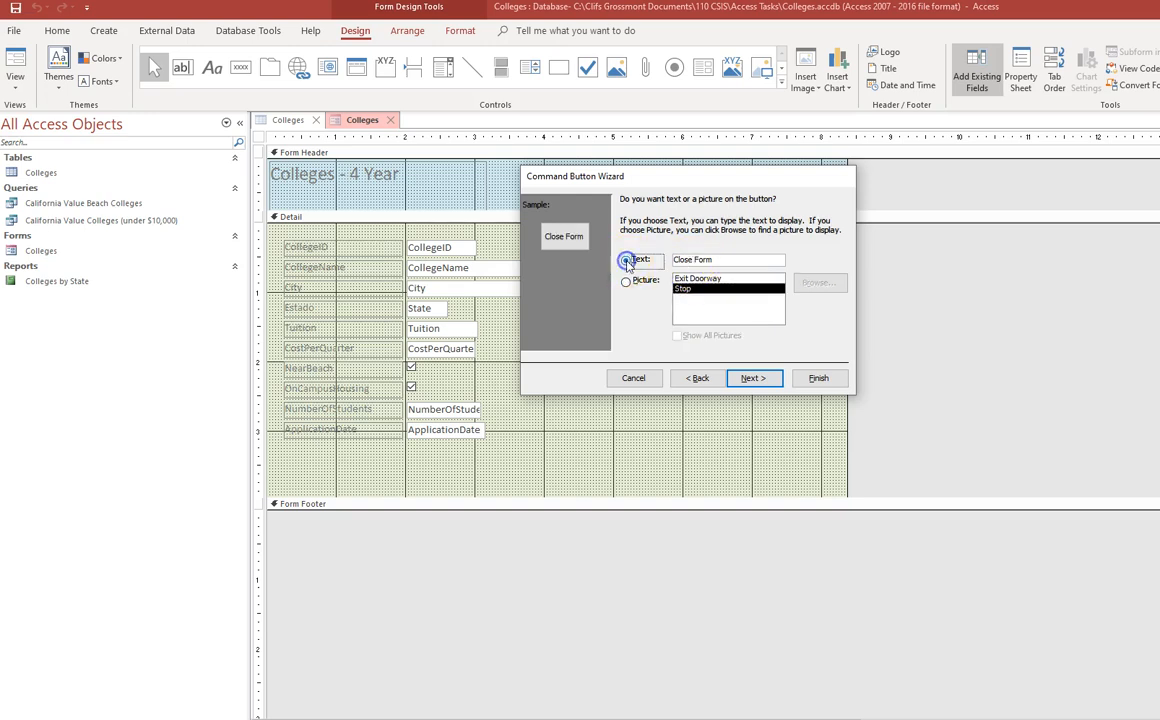
click(748, 379)
click(818, 378)
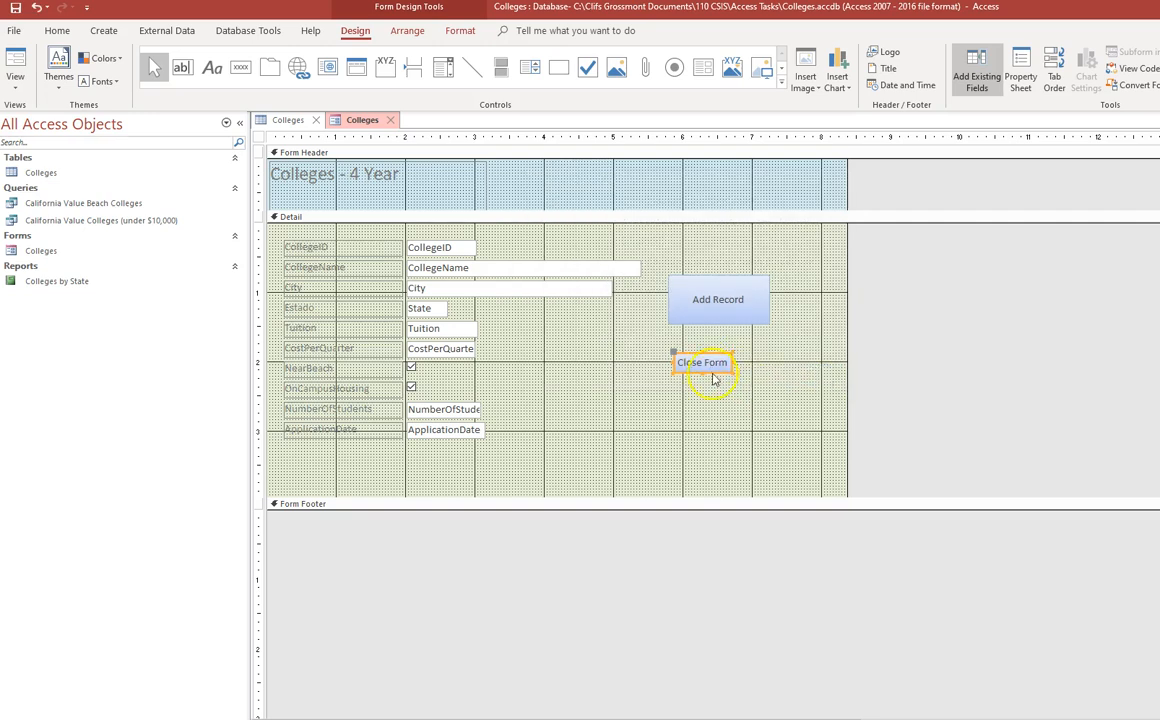
Enlarge the Close Form button to about 1.4 by 0.6 inches and align it directly beneath the Add Record button.
drag(733, 370, 775, 458)
click(800, 395)
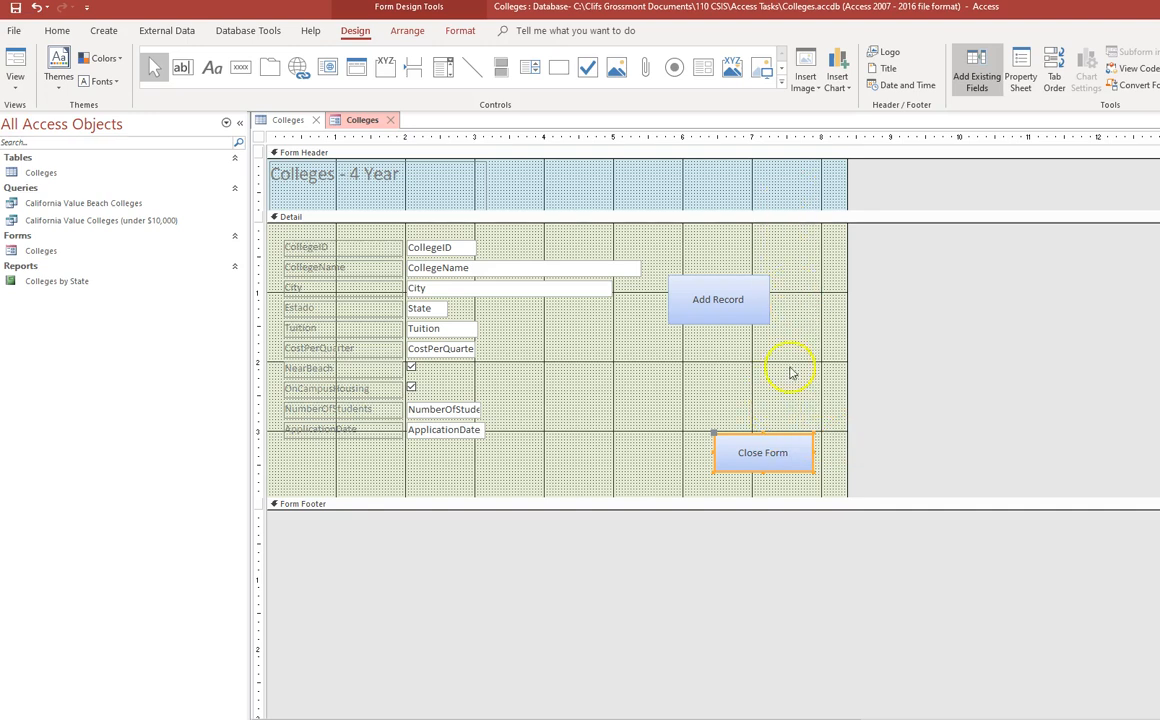
click(803, 409)
drag(793, 447, 744, 360)
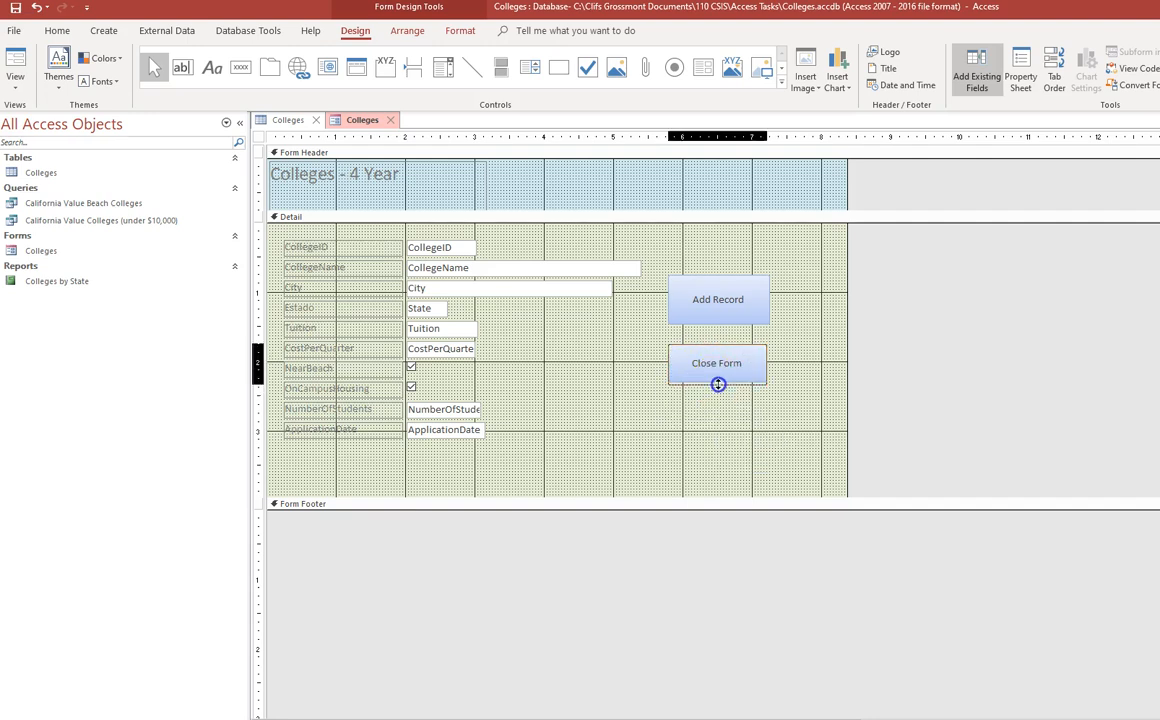
click(826, 355)
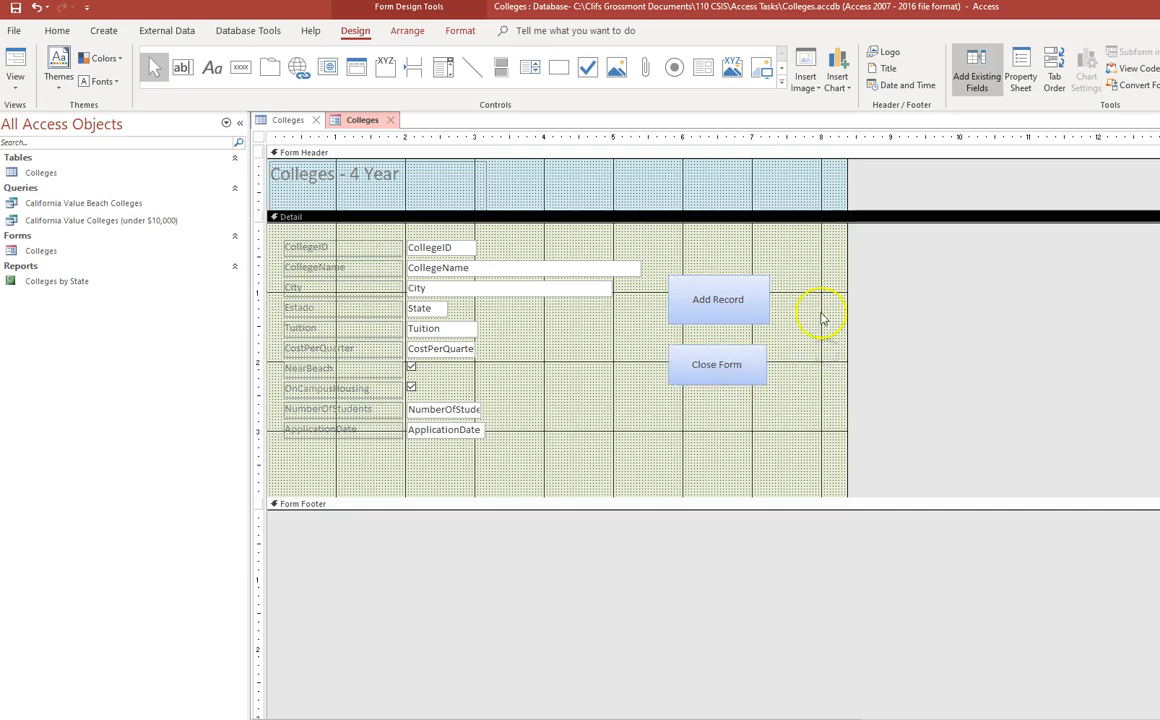
In Form View, add a record for Tulane University in New Orleans, LA, with a tuition of $40,000.
click(16, 62)
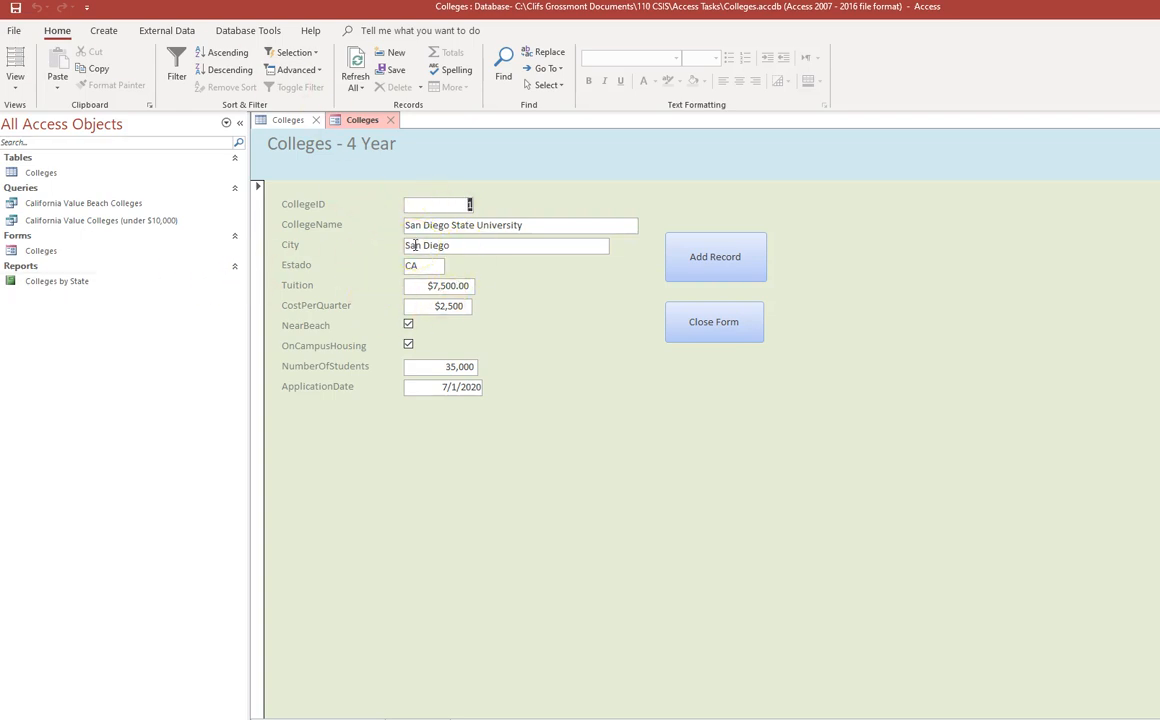
click(700, 257)
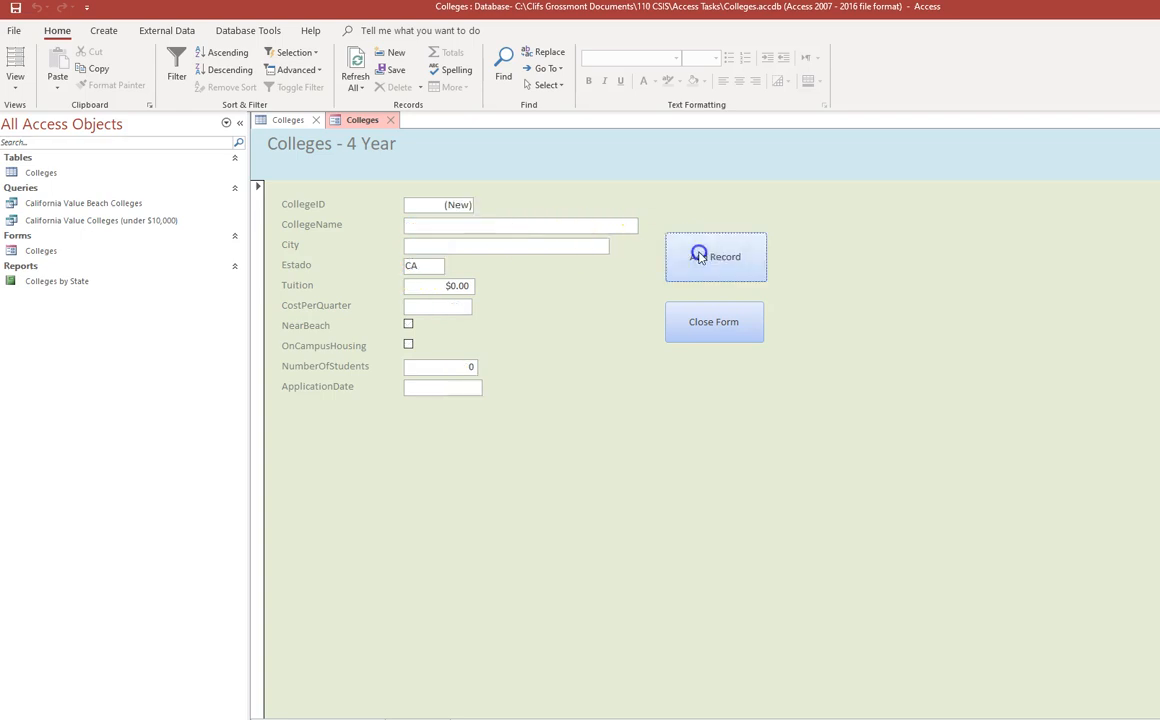
click(514, 225)
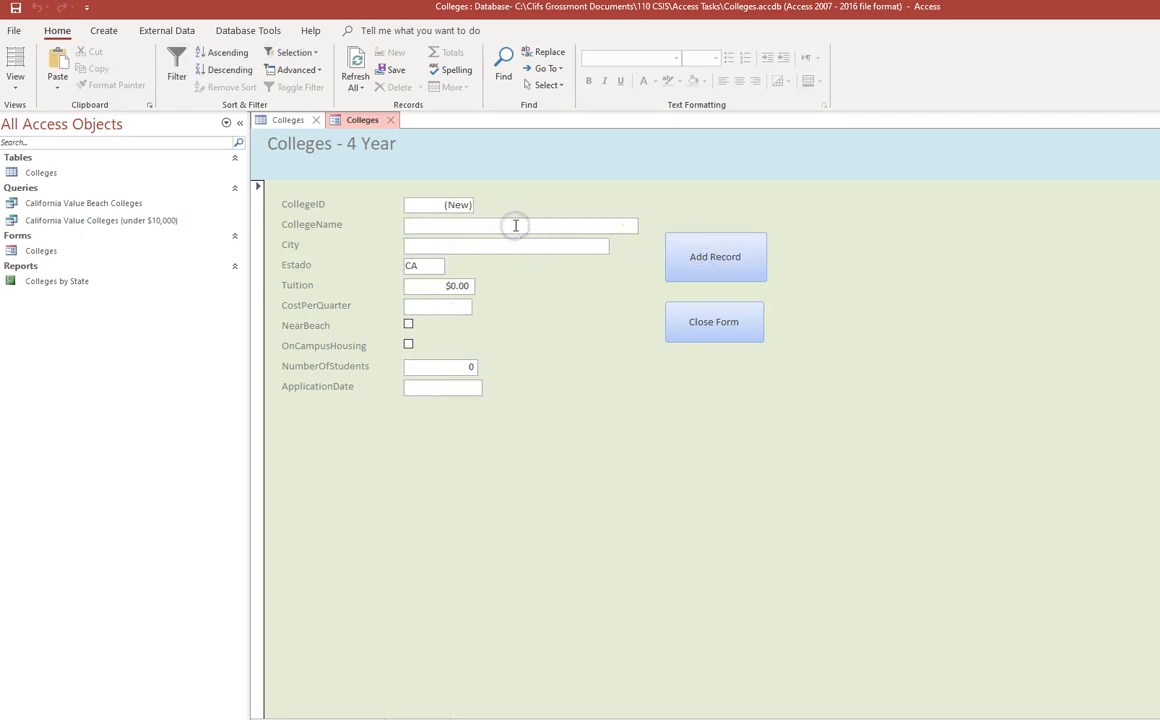
text(Tulane University)
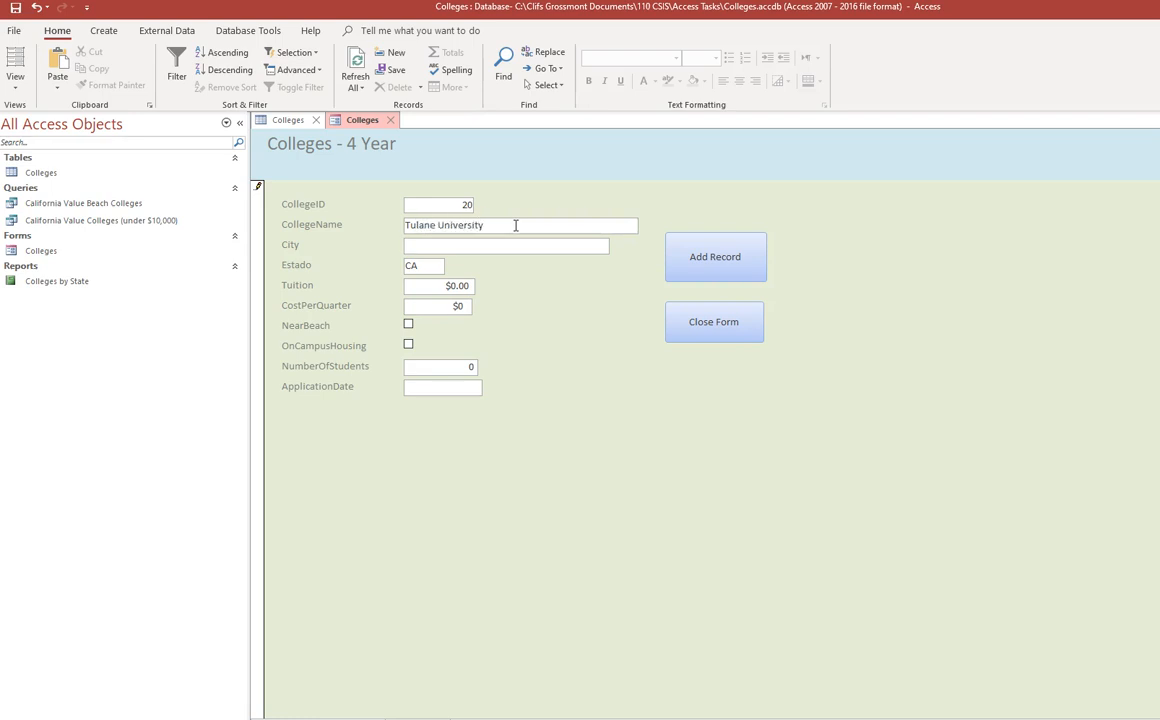
text(New Orleans)
key(Tab)
text(LA)
key(Tab)
text(4)
Mark the Tulane record as having on-campus housing, with 20,000 students and an application date of 7/1/2020.
click(408, 343)
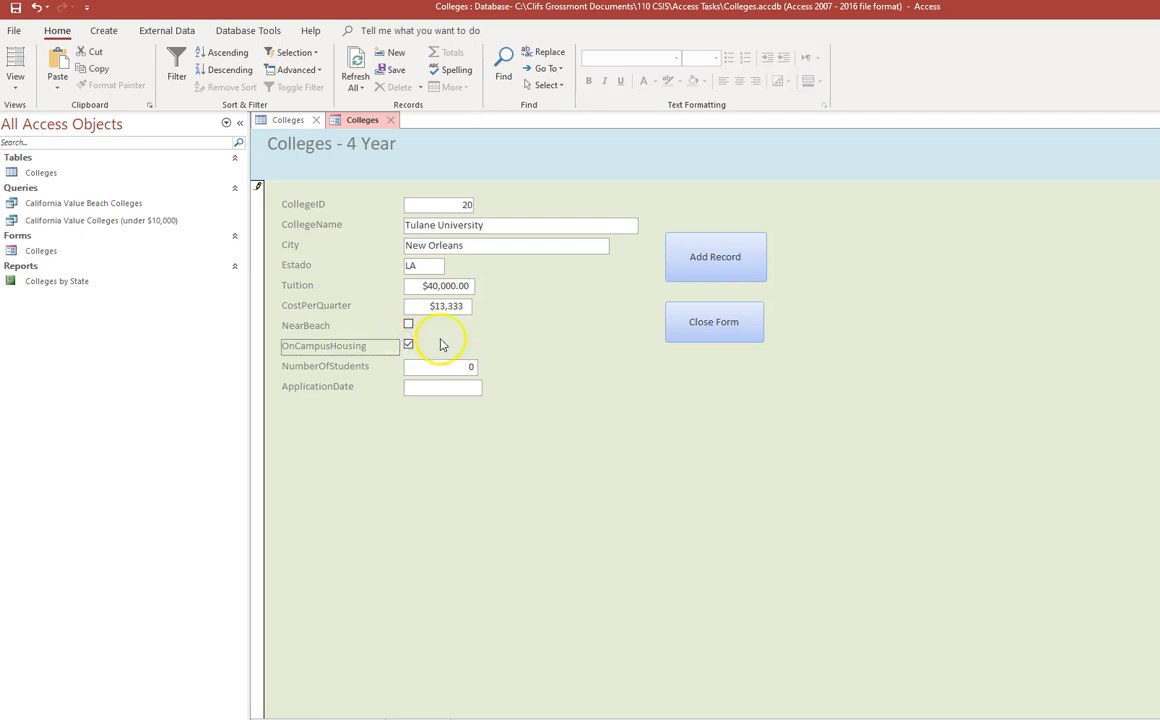
double_click(470, 366)
text(2)
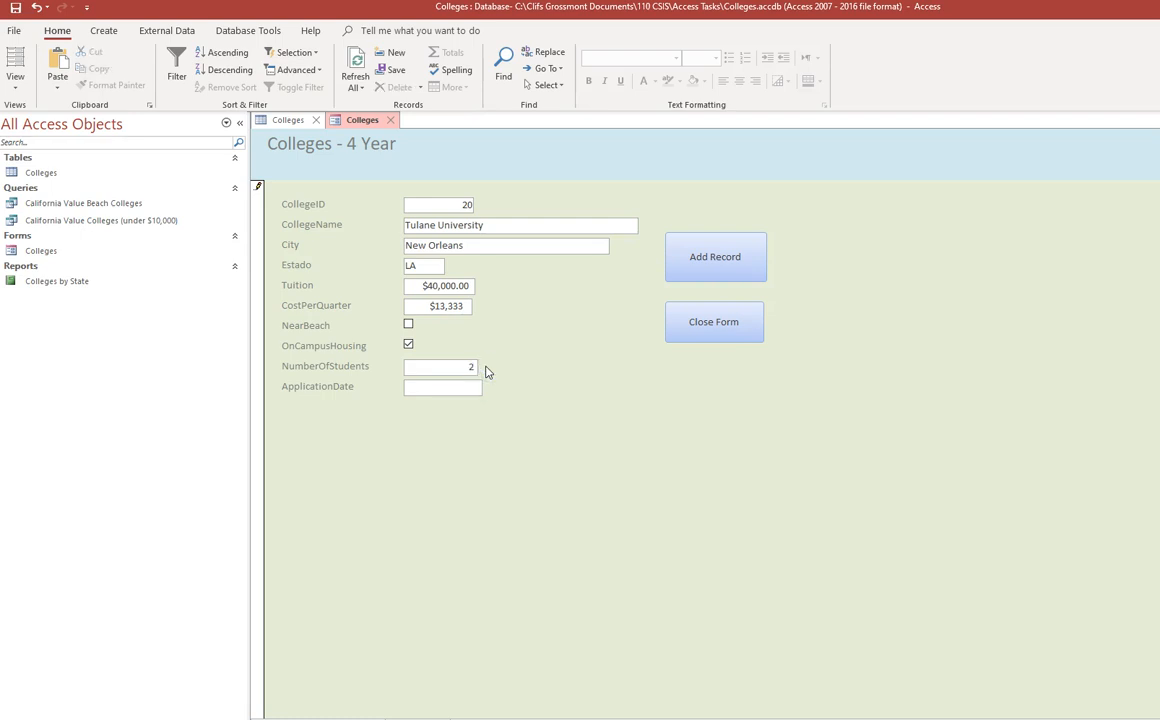
text(0,000)
click(474, 386)
Close the Colleges form using its own Close Form command and save the design changes.
click(745, 333)
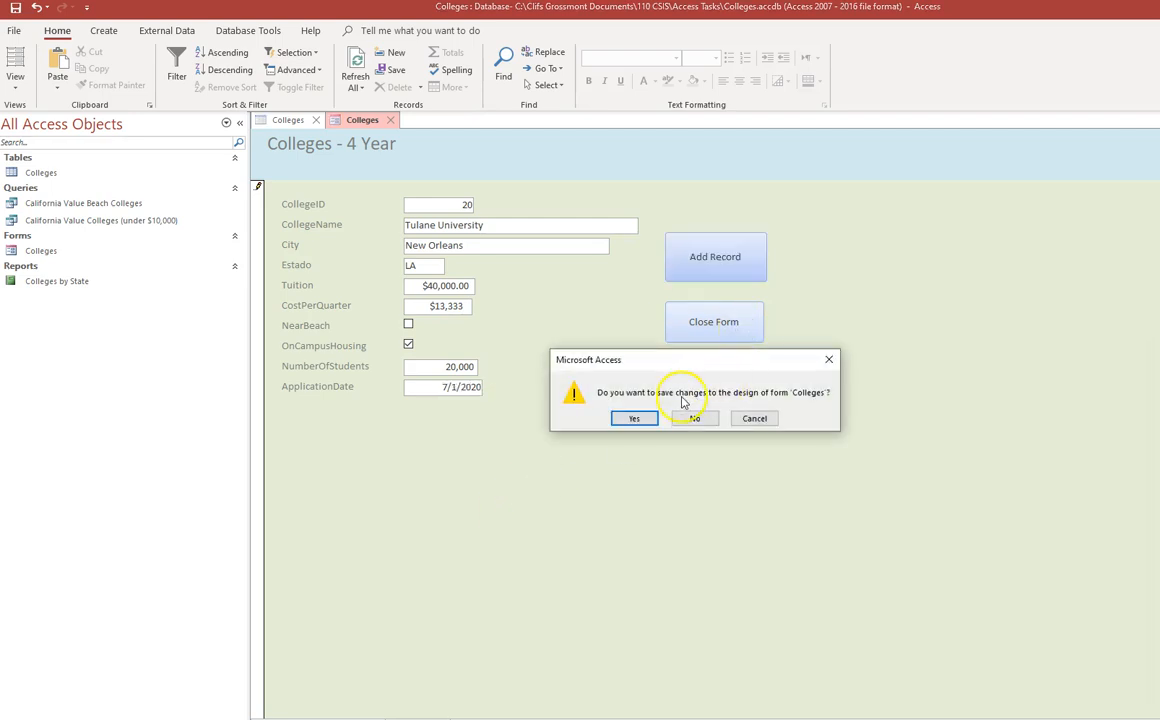
click(634, 419)
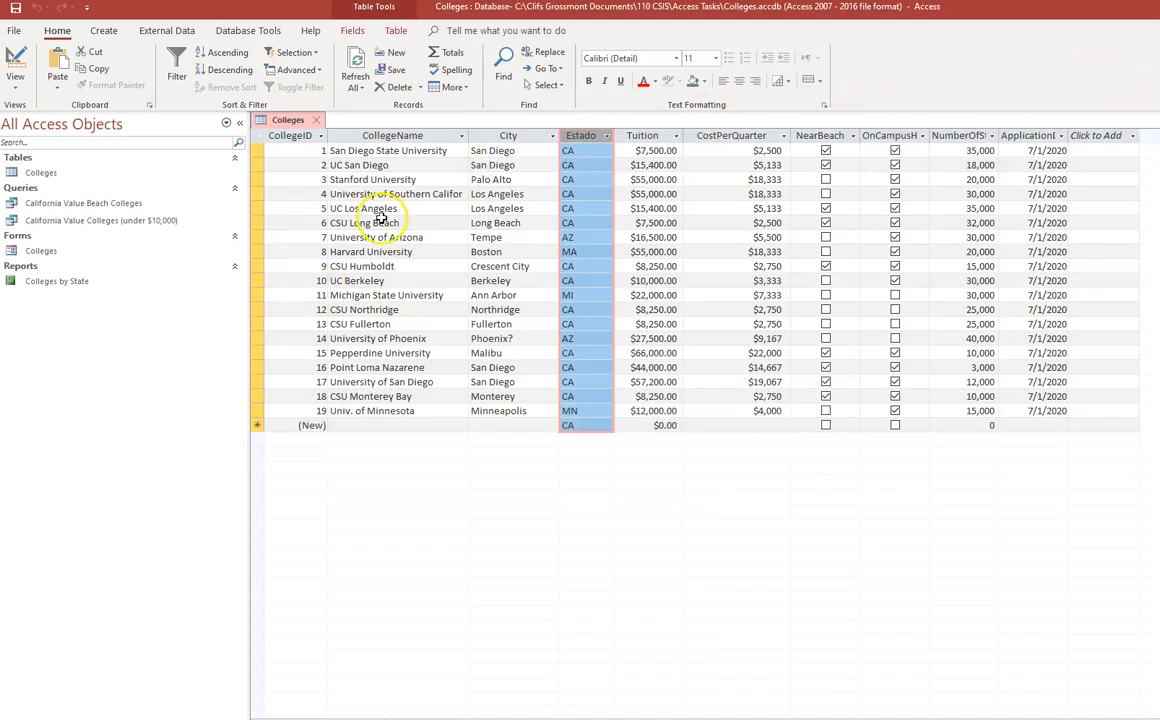
In the Colleges form's Design View, move OnCampusHousing beside NearBeach and shift NumberOfStudents and ApplicationDate up to close the gap.
double_click(41, 251)
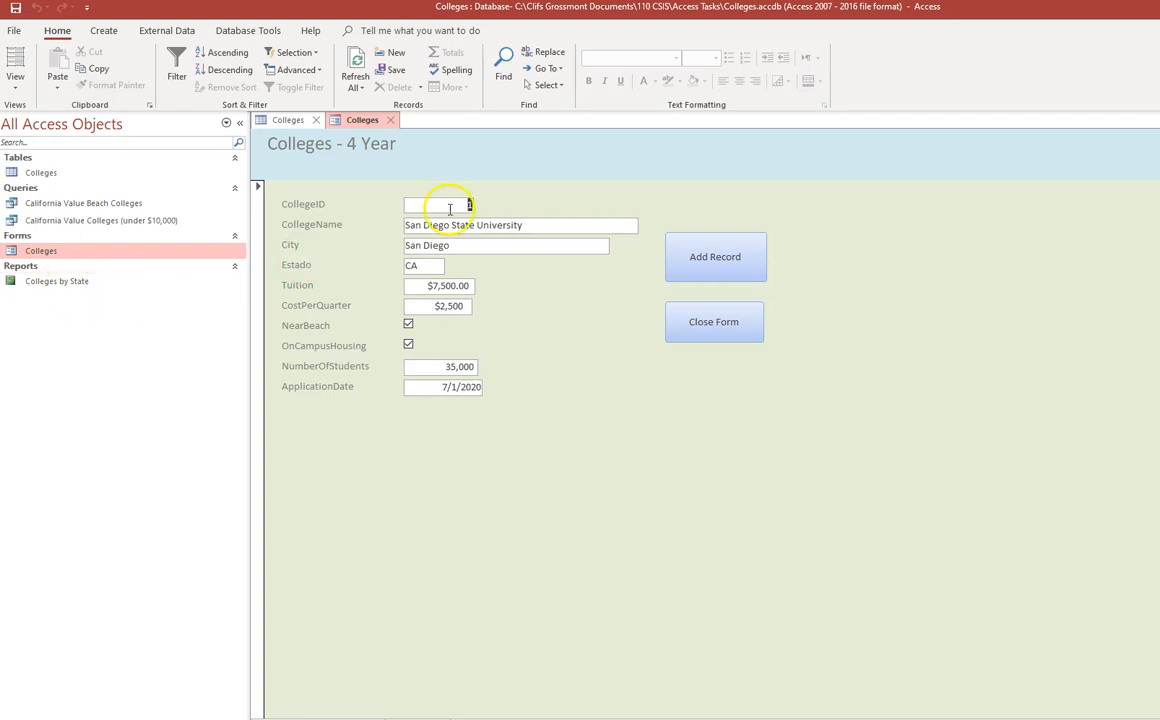
click(16, 80)
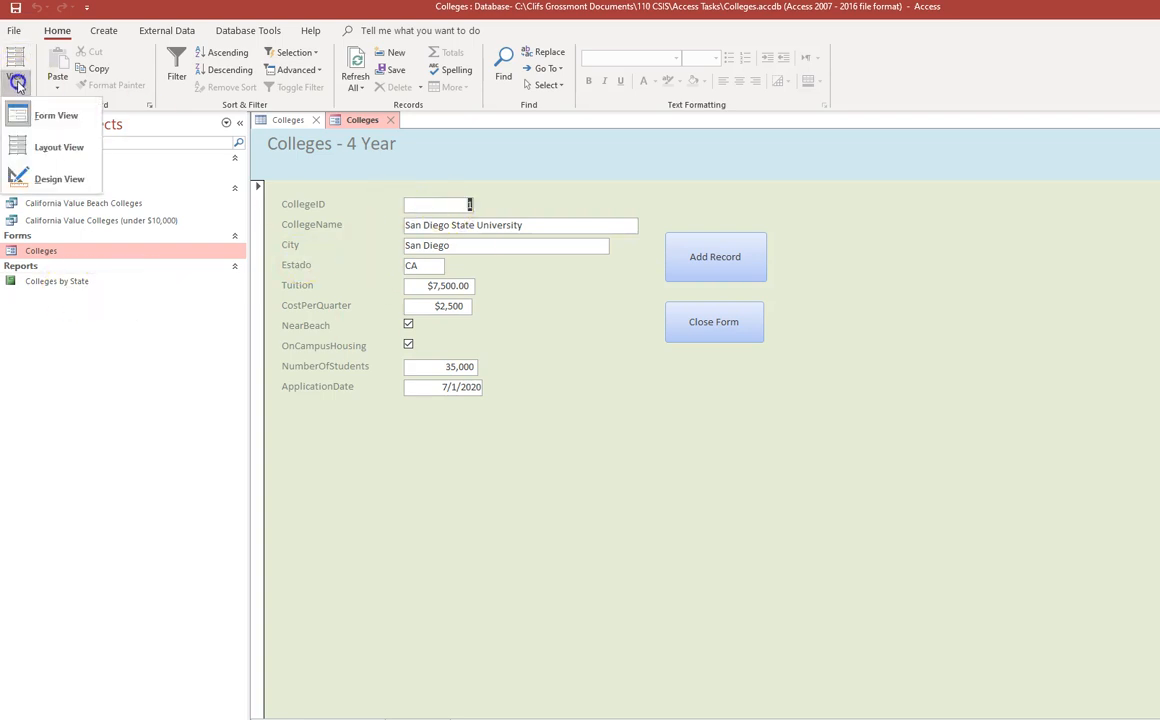
click(47, 177)
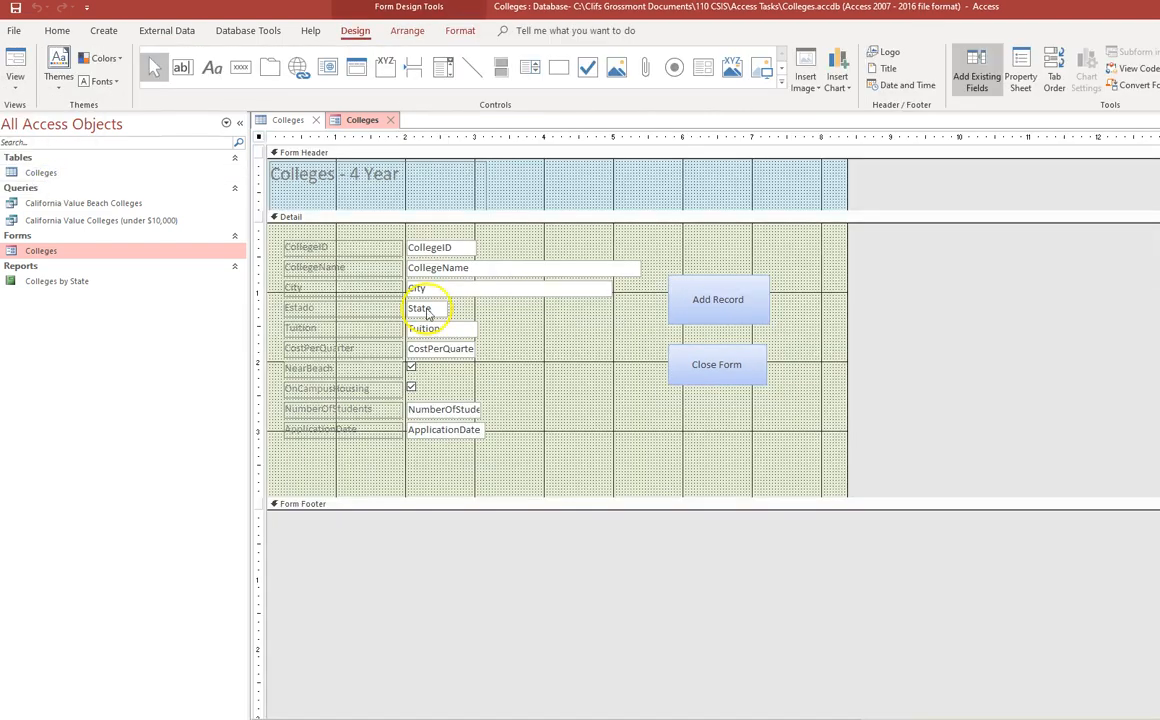
click(349, 390)
drag(349, 390, 482, 372)
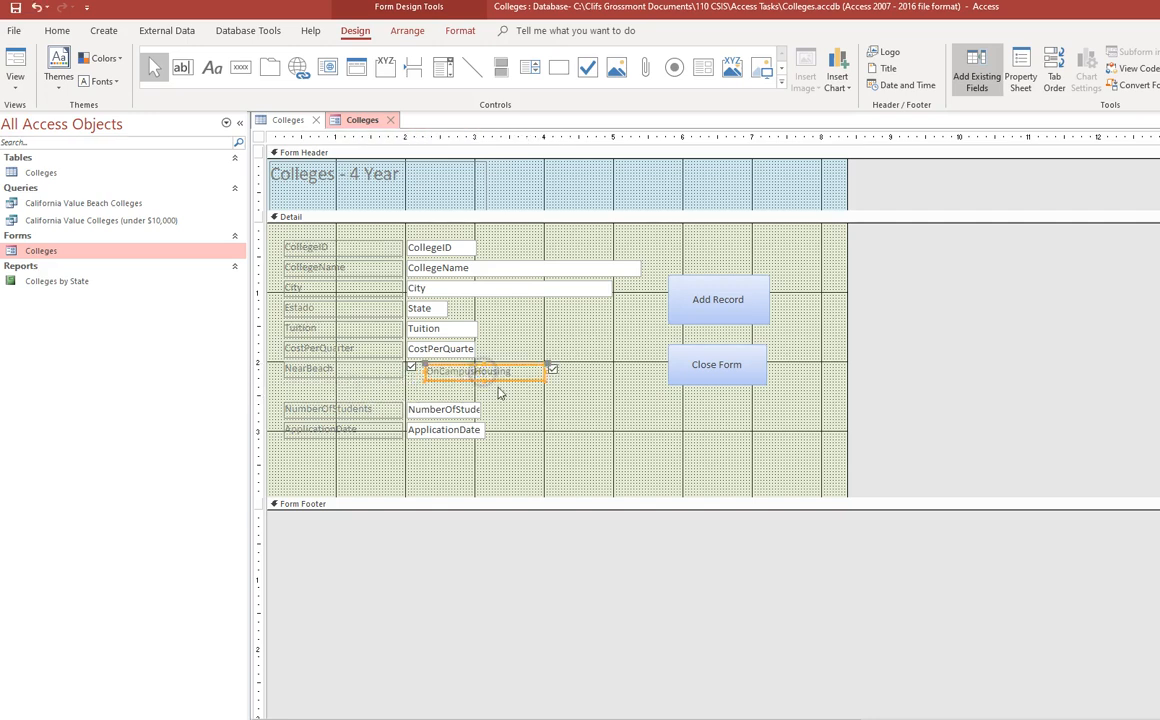
drag(325, 463, 470, 402)
click(533, 410)
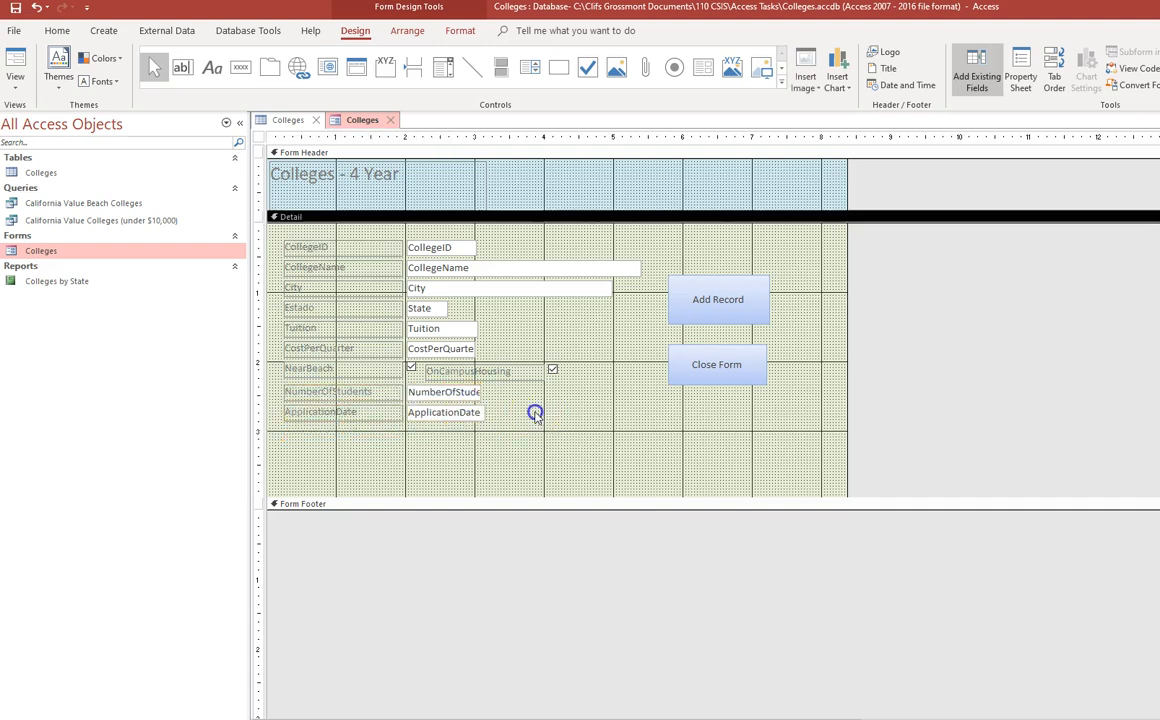
Narrow the City field to about 2 inches and the CollegeName field to about 2.5 inches, and show the form in Form View.
click(513, 287)
drag(617, 294, 547, 287)
click(591, 268)
drag(638, 267, 578, 267)
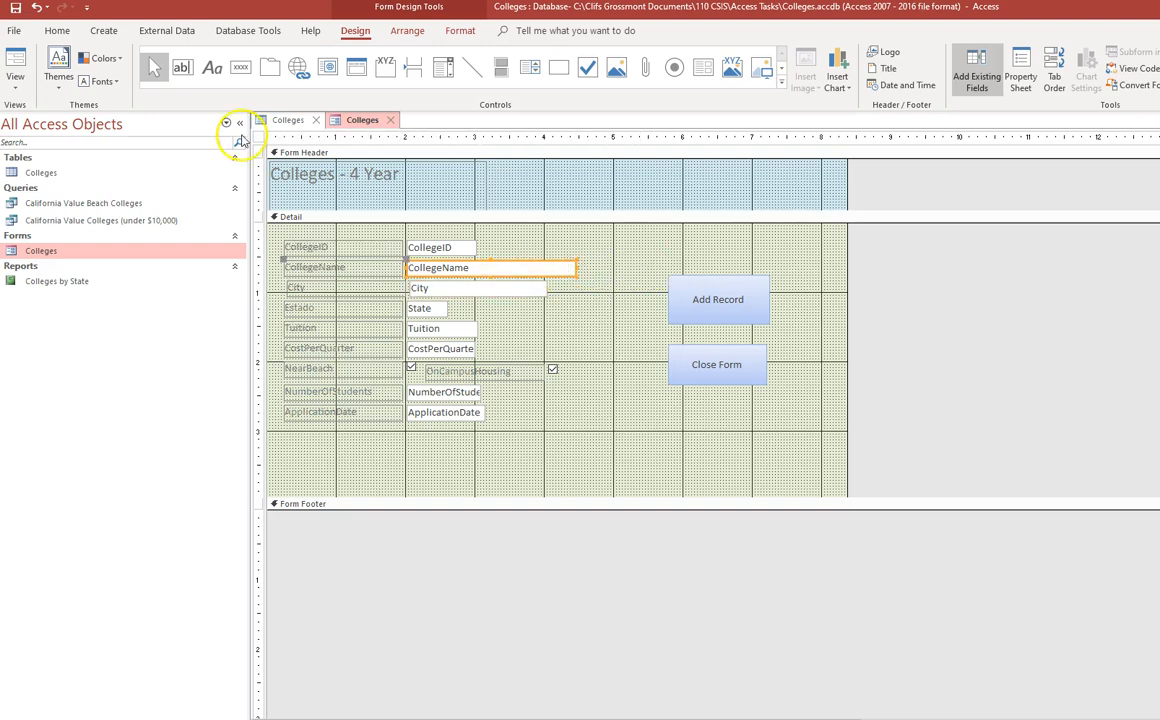
click(20, 64)
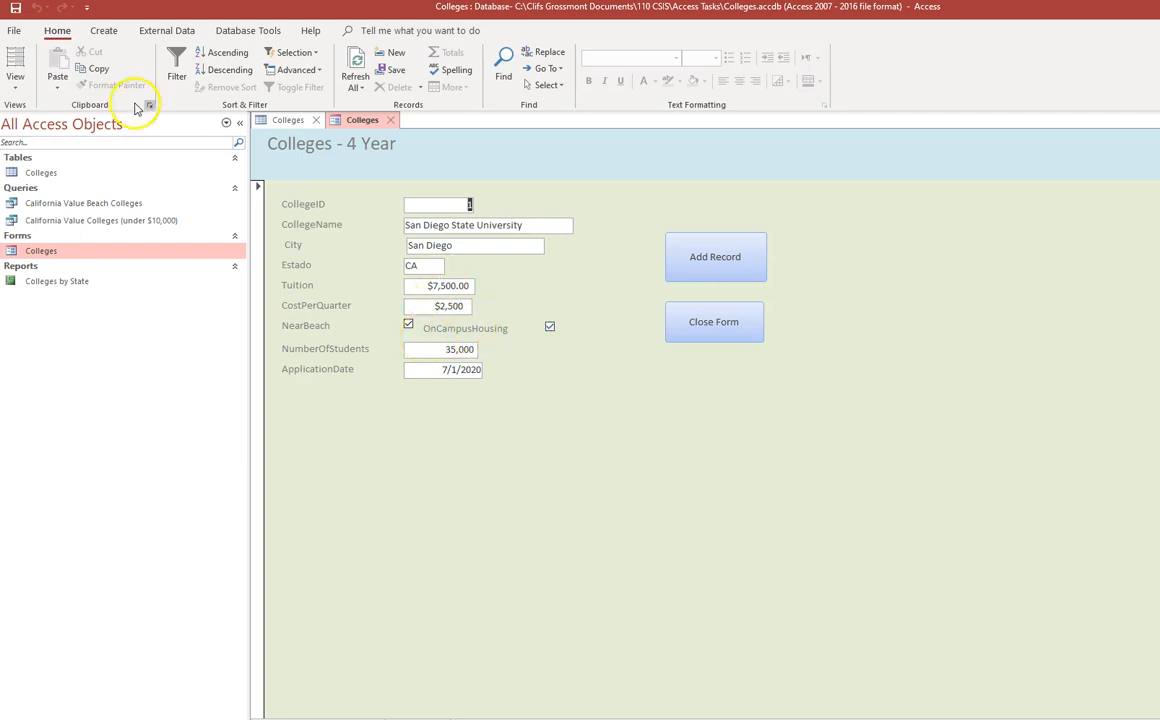
click(104, 30)
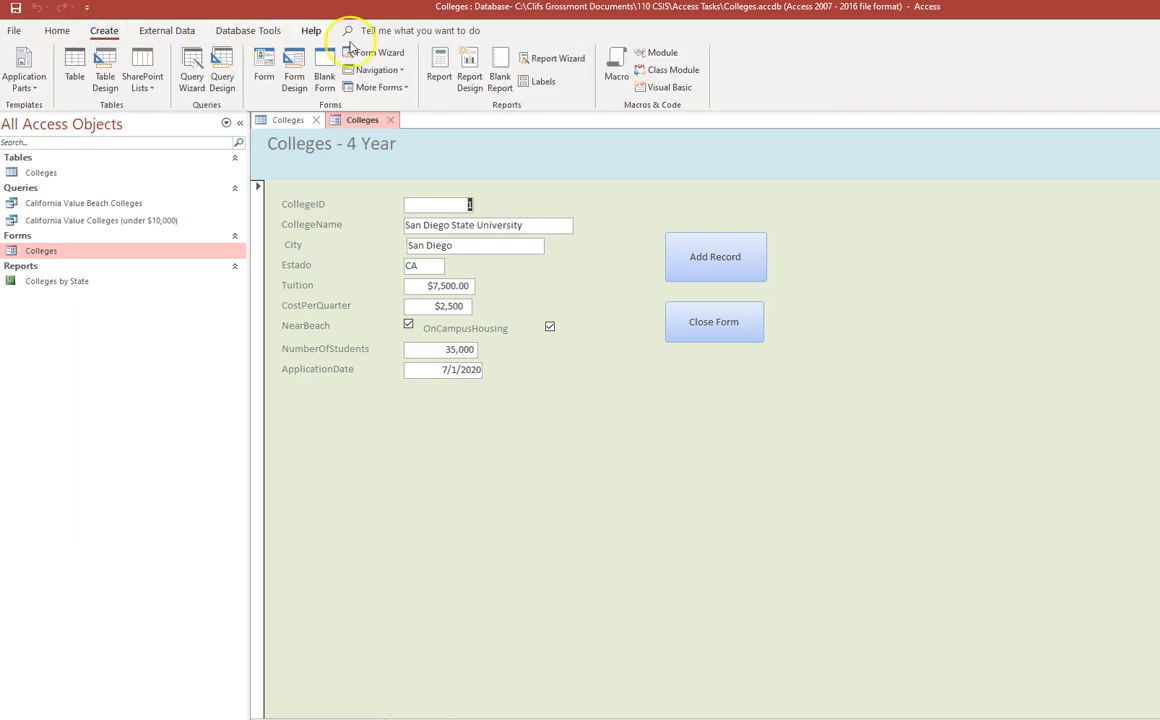